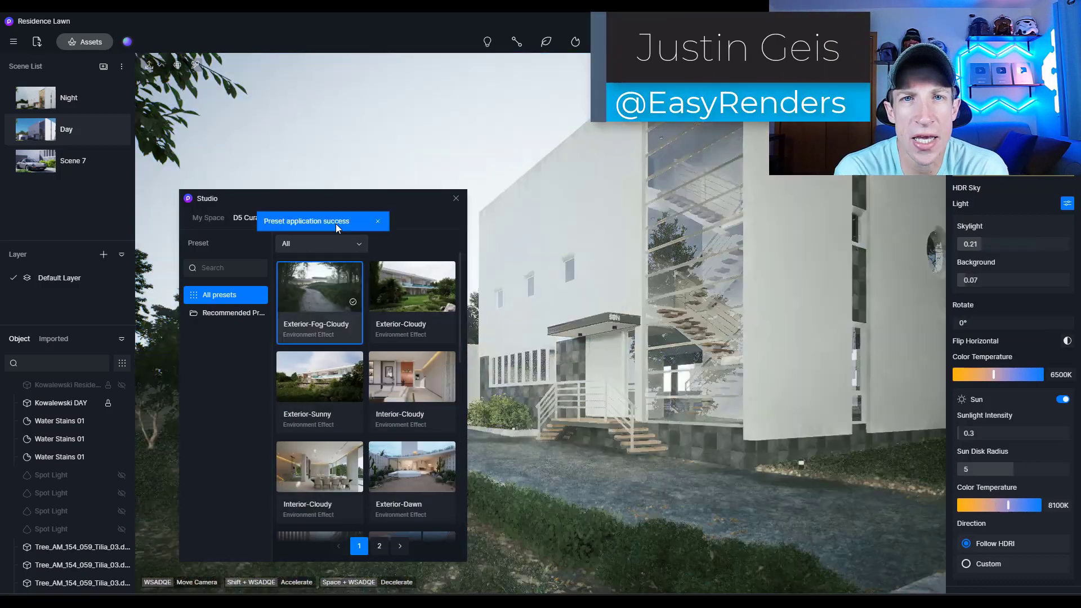
Step: Apply the D5 Curated Exterior-Sunny preset to the scene, followed by the curated Exterior-Cloudy preset
drag(336, 224, 225, 221)
click(209, 383)
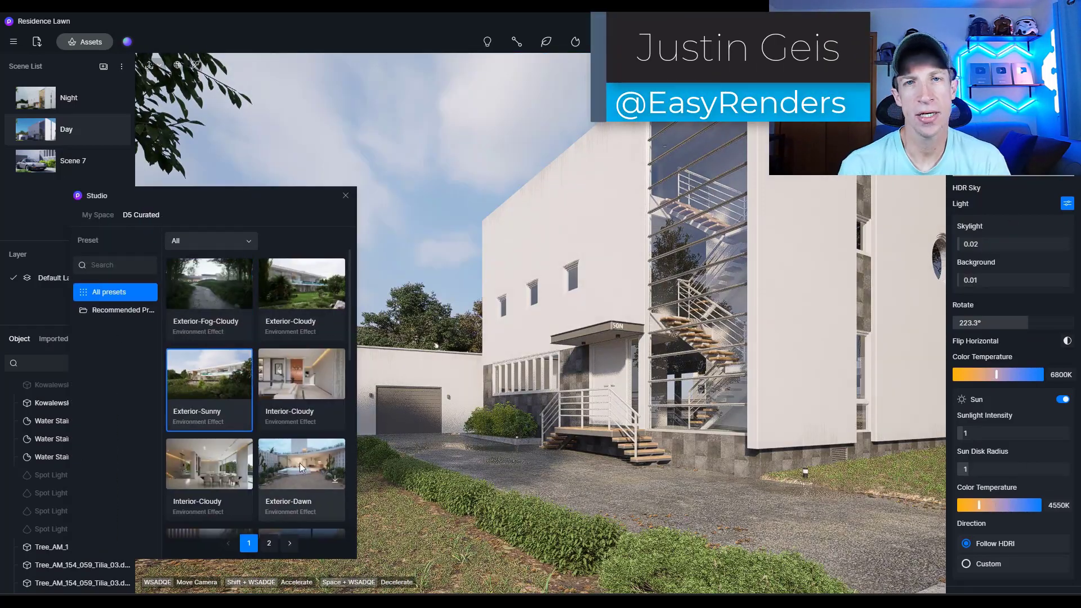
scroll(204, 463, down, 5)
click(243, 382)
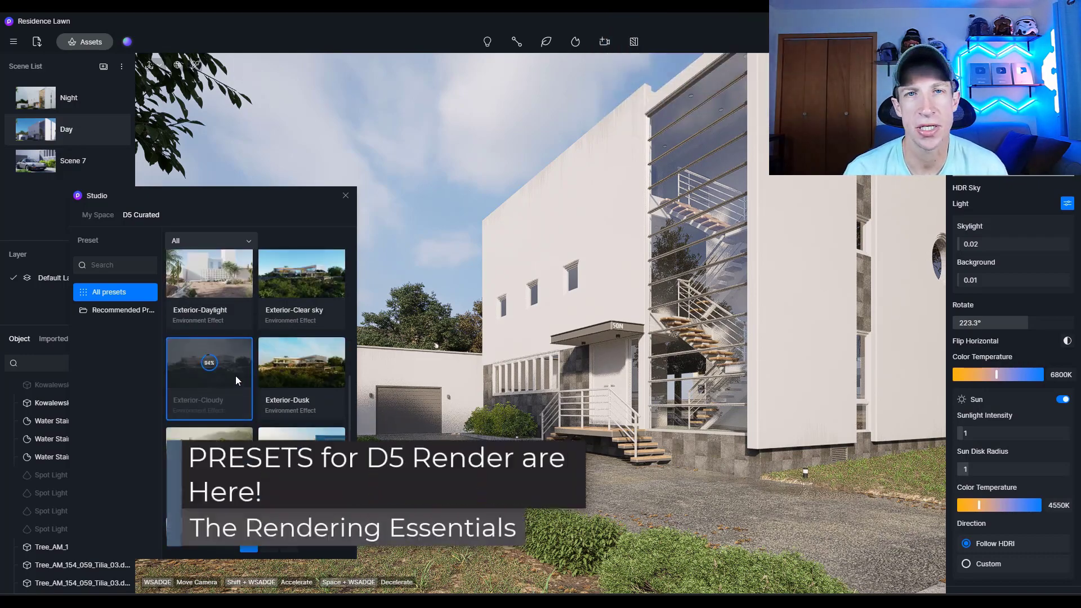
scroll(252, 382, down, 1)
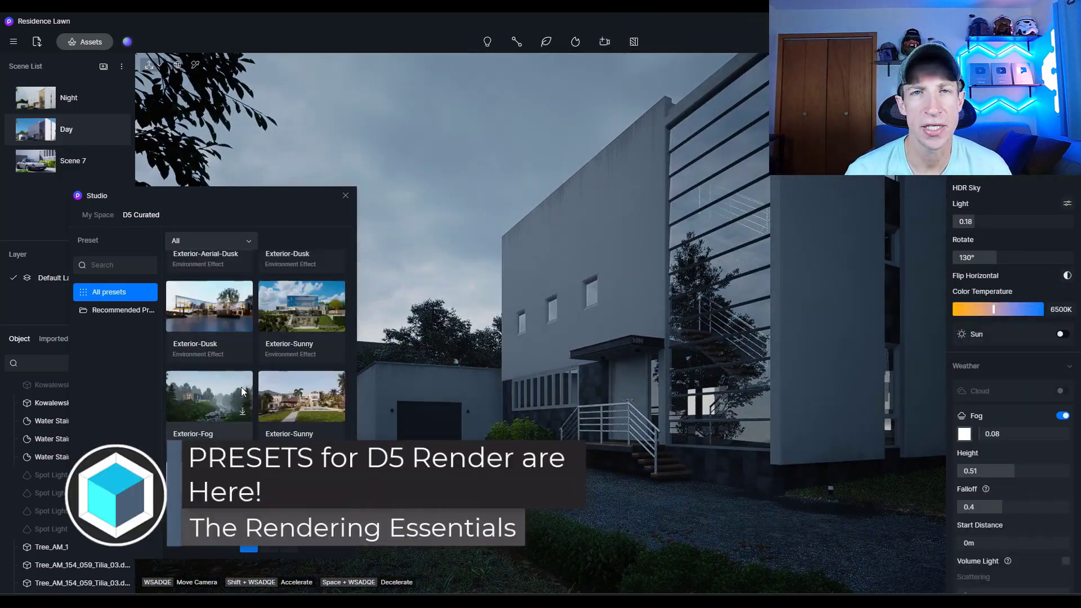
scroll(253, 381, up, 5)
right_drag(624, 394, 637, 451)
Step: Filter the My Space presets to the Brush type and create a preset folder named Brush
click(110, 217)
click(189, 245)
click(194, 294)
click(149, 240)
text(Brush)
key(Return)
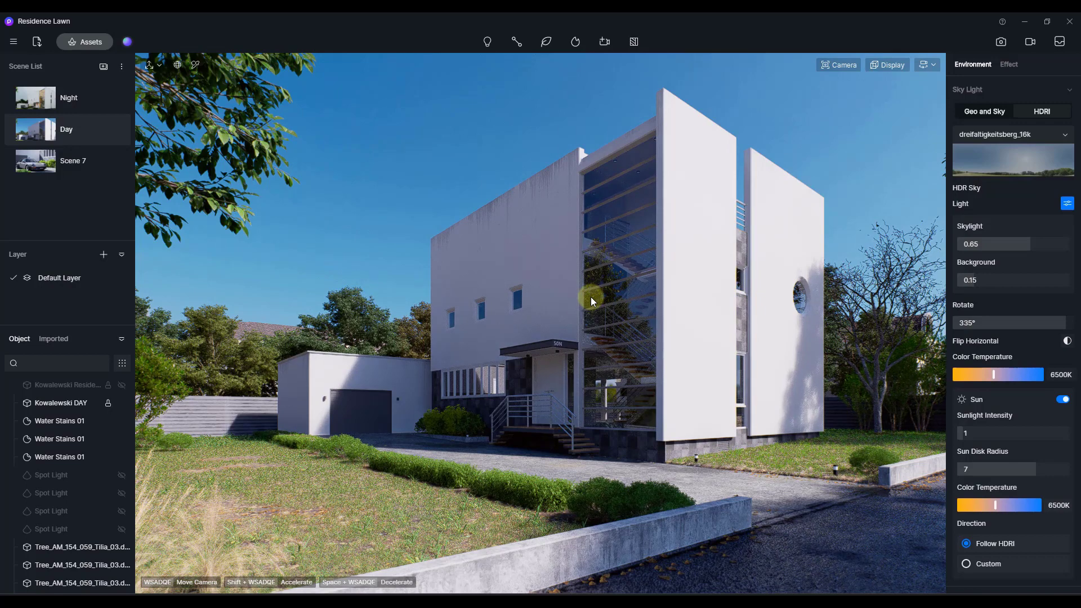
Step: Examine Studio's My Space and D5 Curated preset libraries, including the storage details and the available preset types
right_drag(591, 297, 587, 302)
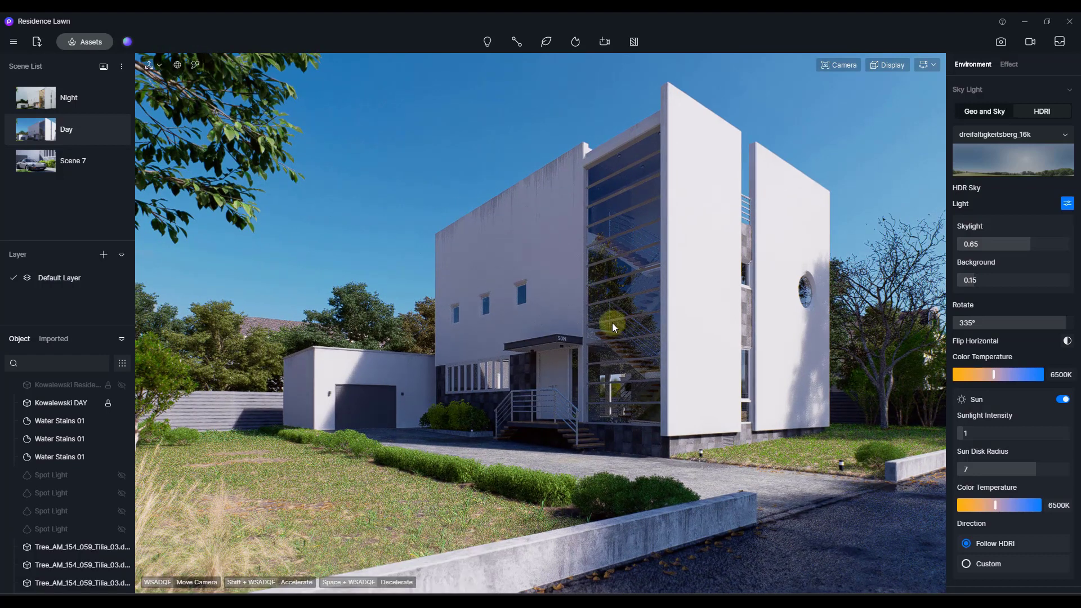
click(128, 42)
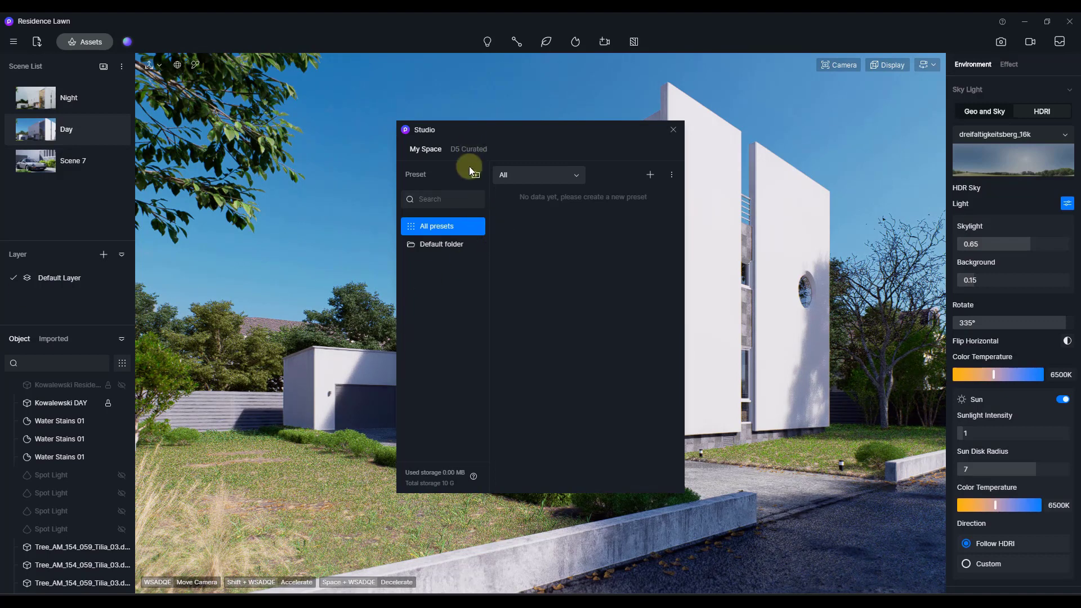
mouse_move(447, 488)
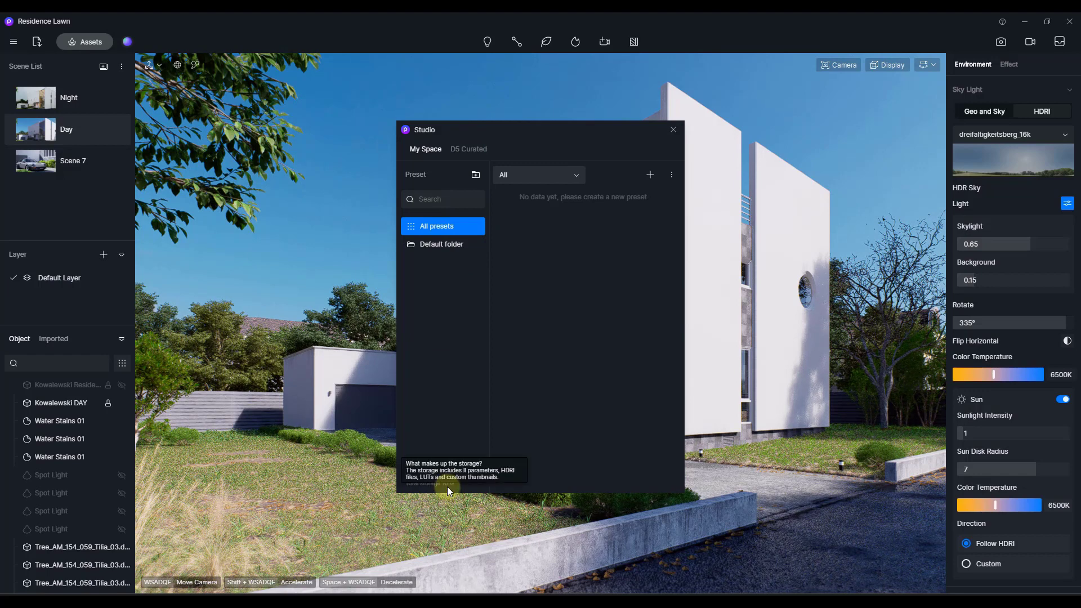
click(466, 146)
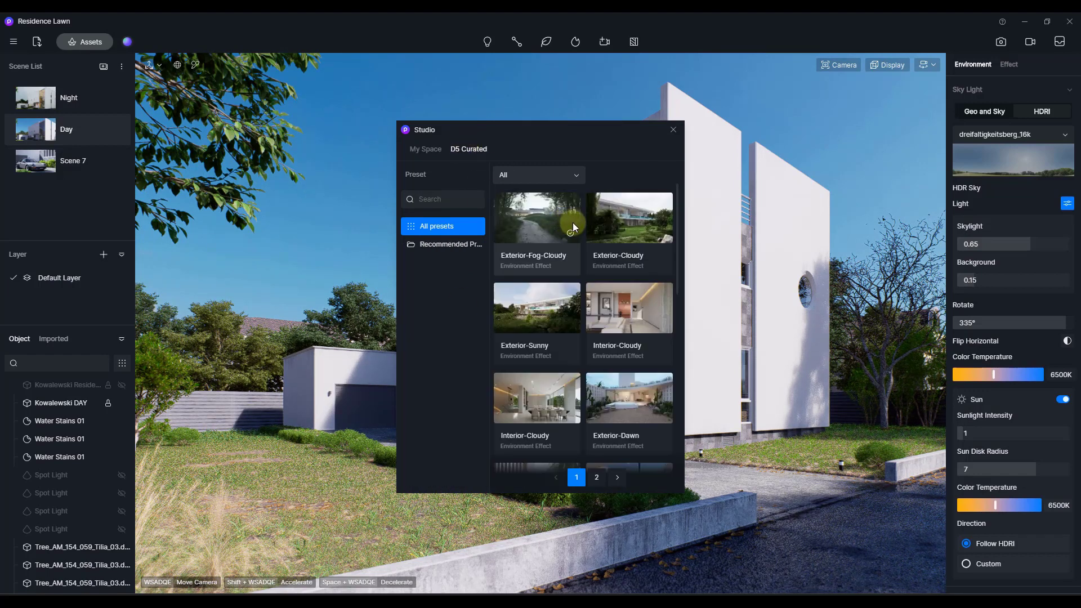
click(420, 150)
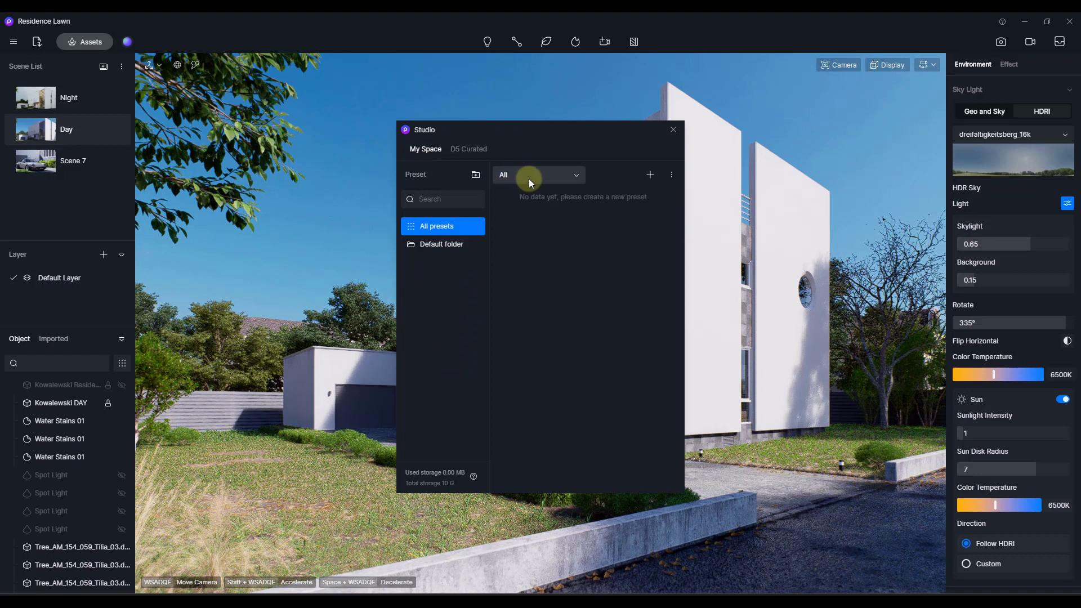
click(545, 176)
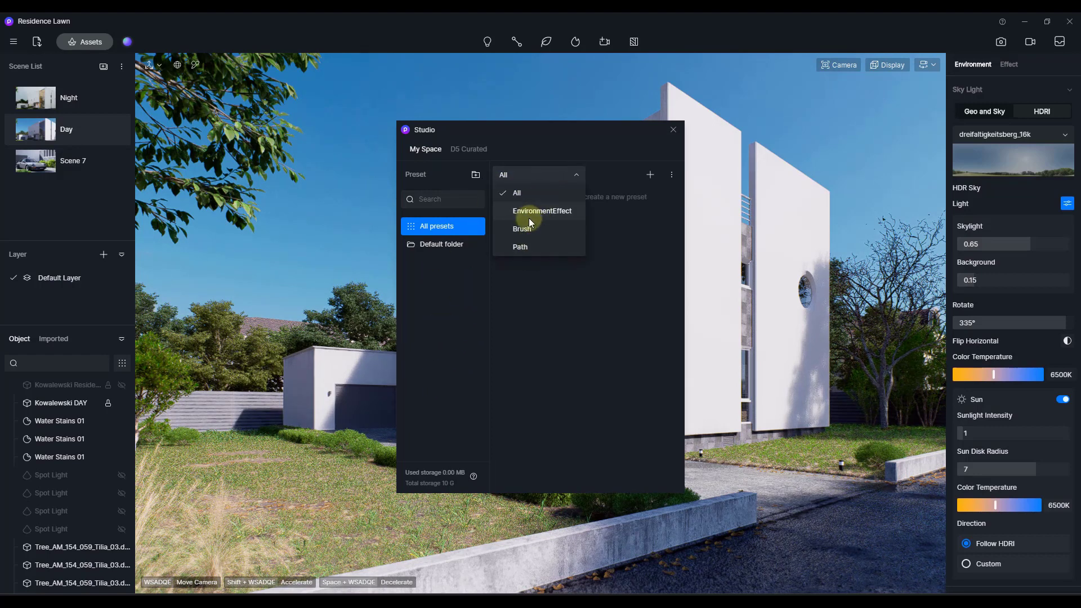
click(560, 325)
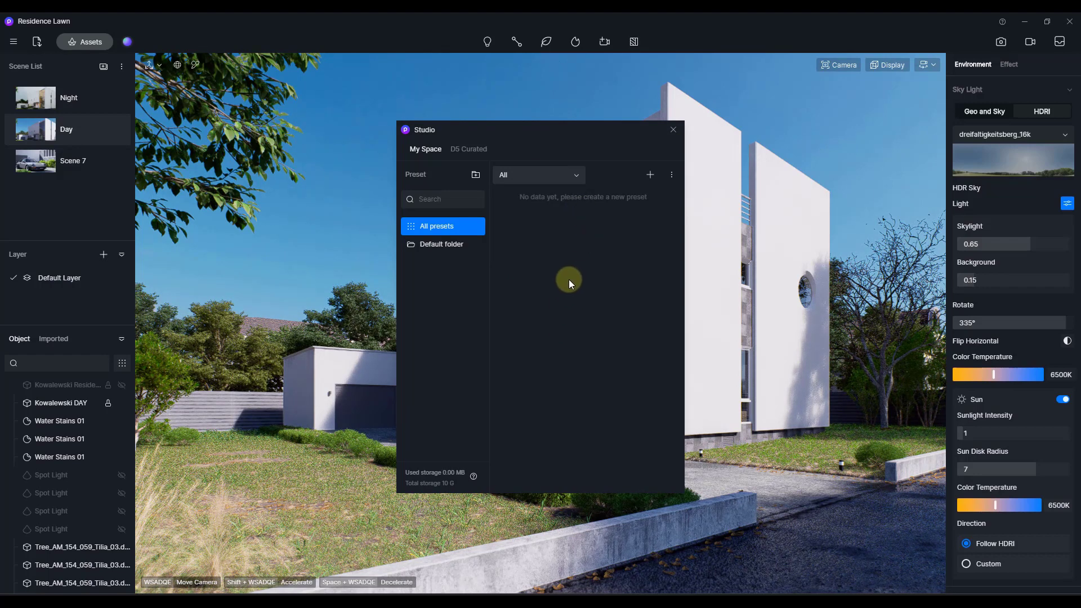
click(673, 130)
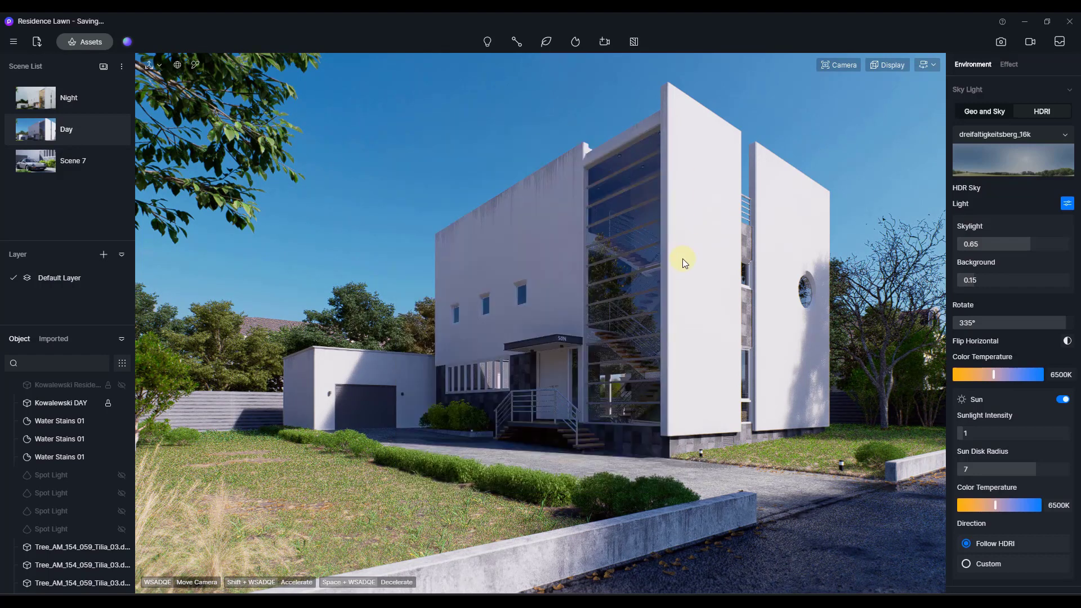
Step: Frame the house from its front corner, open the My Space presets in Studio and filter them to EnvironmentEffect
right_drag(683, 269, 589, 257)
key(d)
key(a)
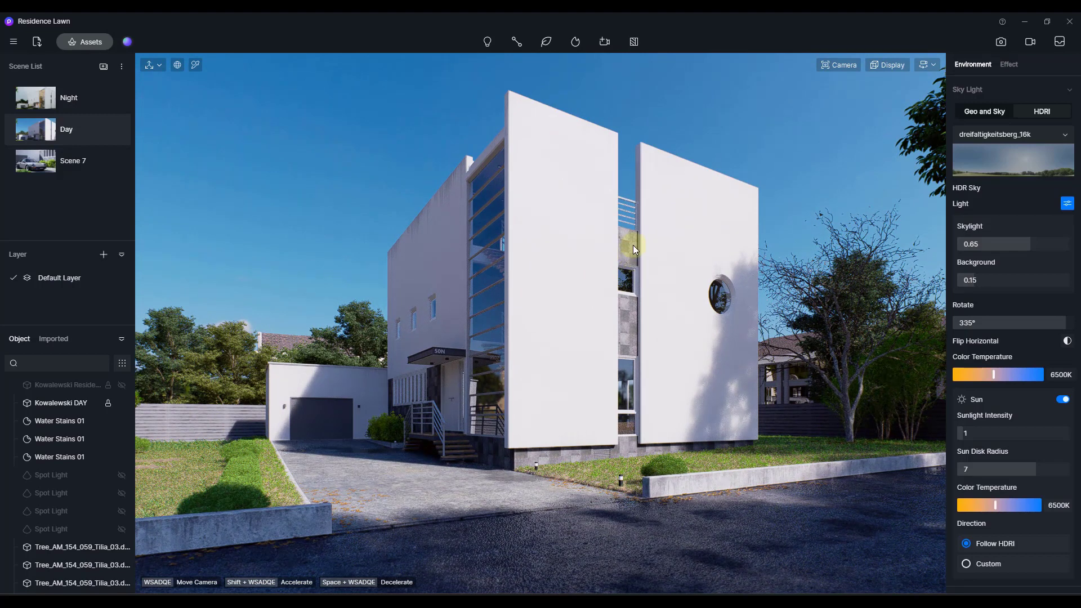
click(127, 41)
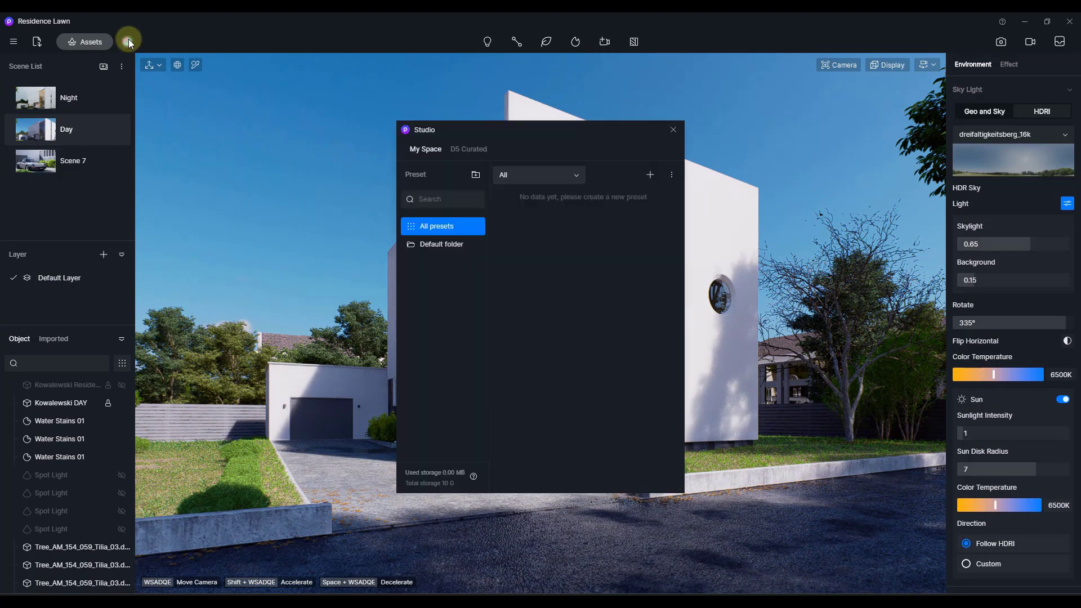
click(447, 226)
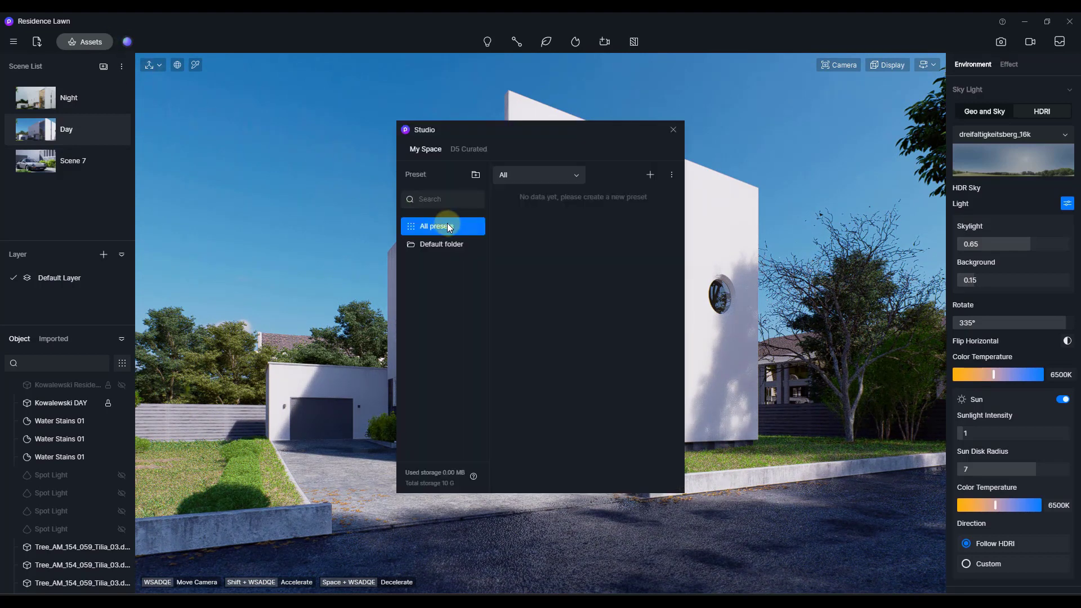
click(523, 174)
click(533, 212)
Step: Save the current environment and effect settings as a preset named Daytime in the Default folder
click(649, 175)
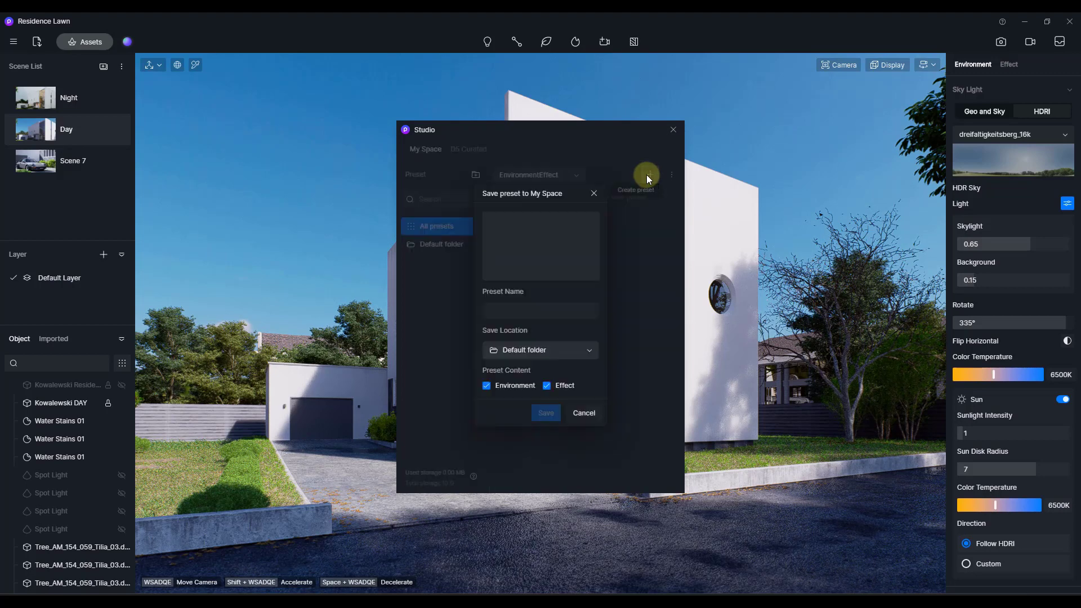
click(527, 309)
text(Daytime)
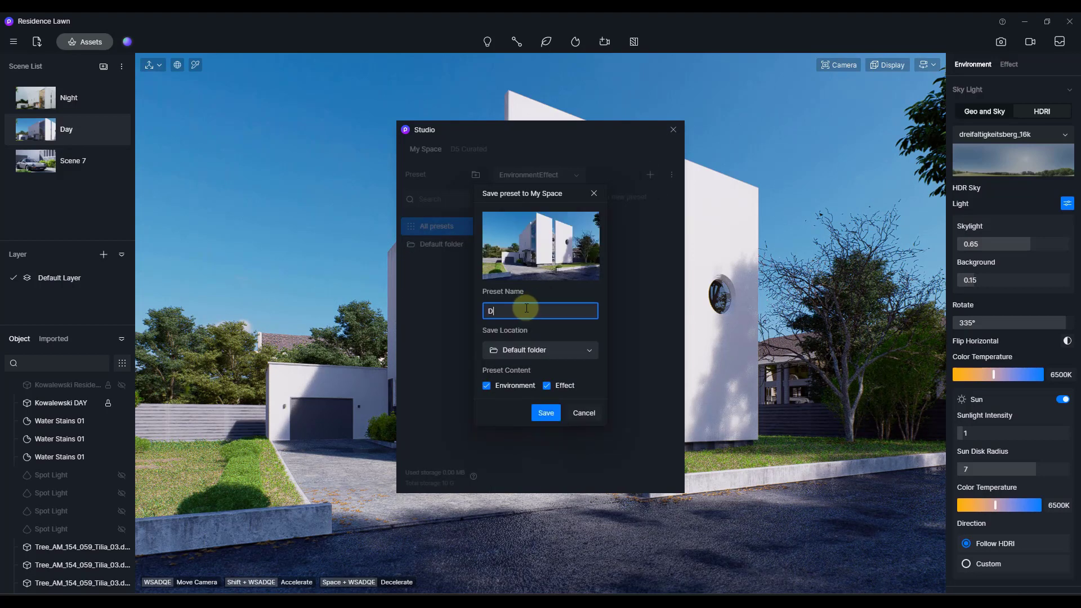
click(536, 350)
click(537, 353)
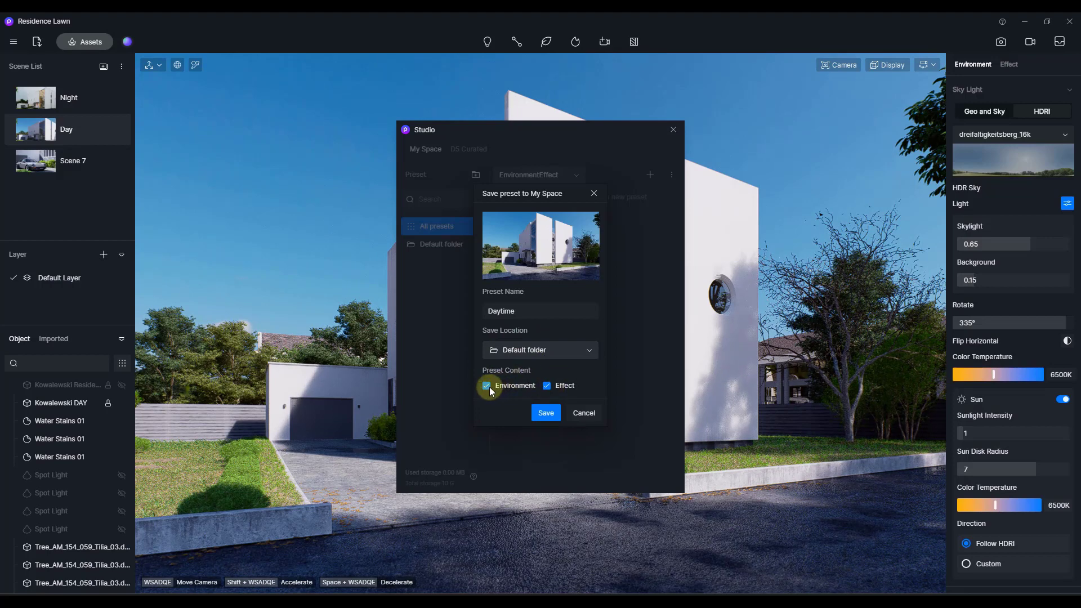
click(545, 414)
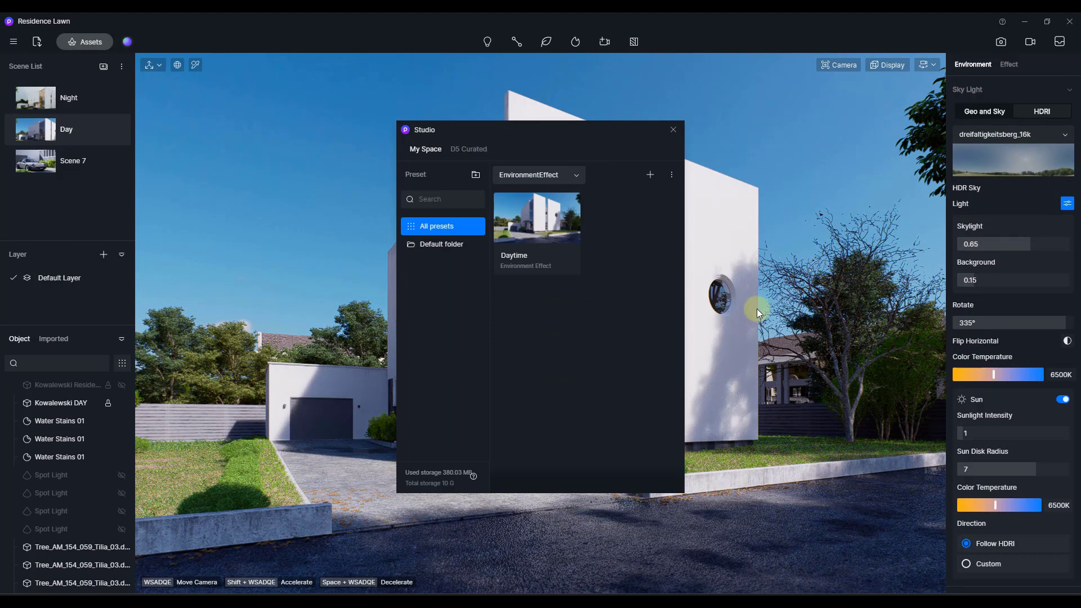
Step: Switch the sky light to Geo and Sky, with the sun at 04:50 PM and the cloud amount at 0.6
drag(572, 129, 286, 83)
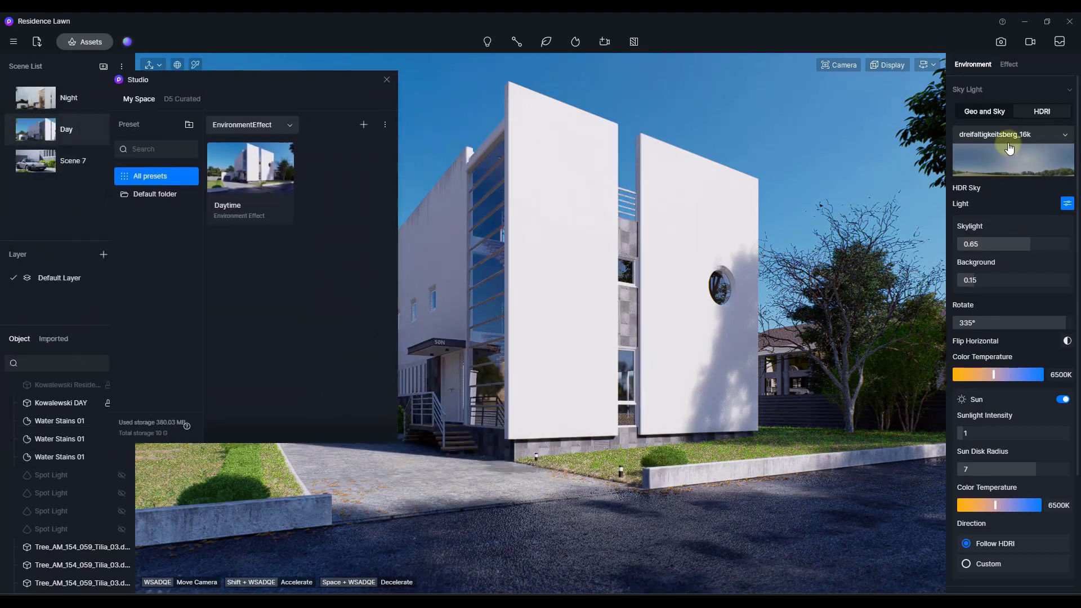
click(984, 111)
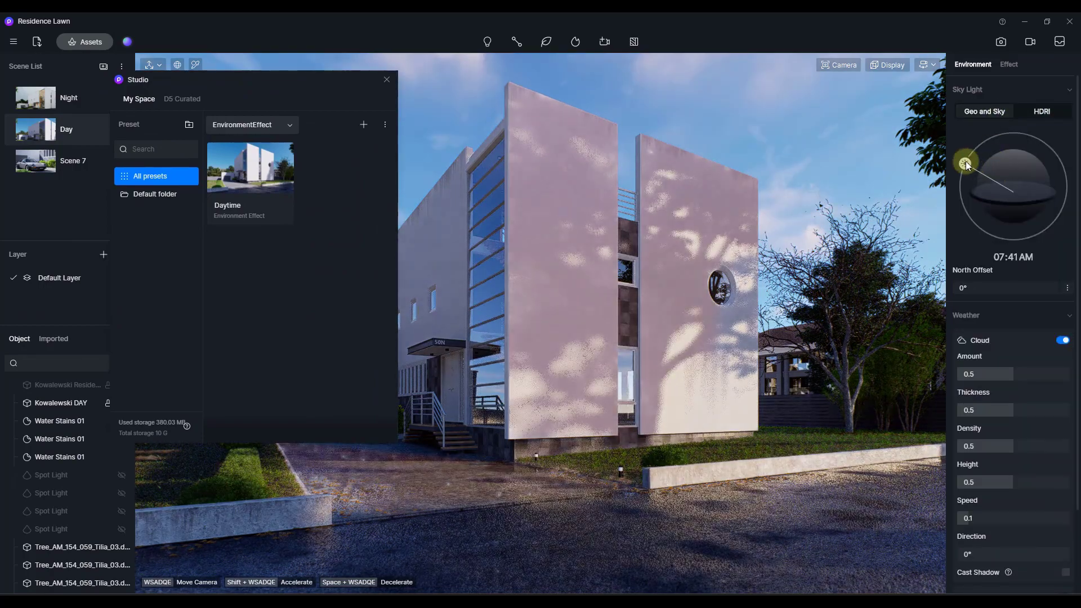
drag(965, 161, 1046, 177)
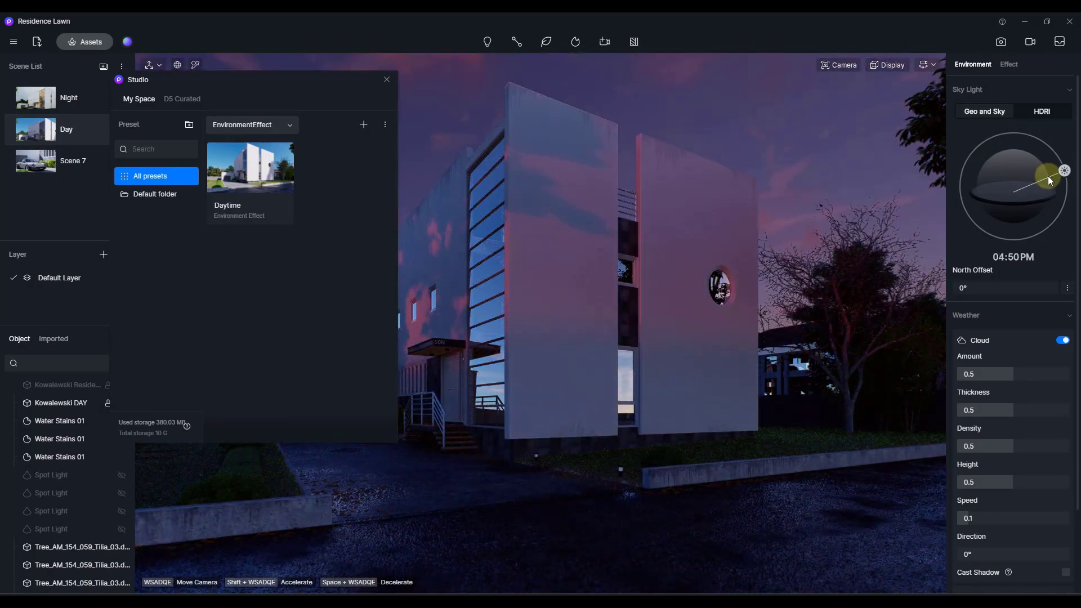
drag(997, 374, 1025, 375)
drag(254, 90, 42, 176)
right_drag(492, 207, 648, 196)
key(a)
drag(140, 175, 328, 106)
click(405, 77)
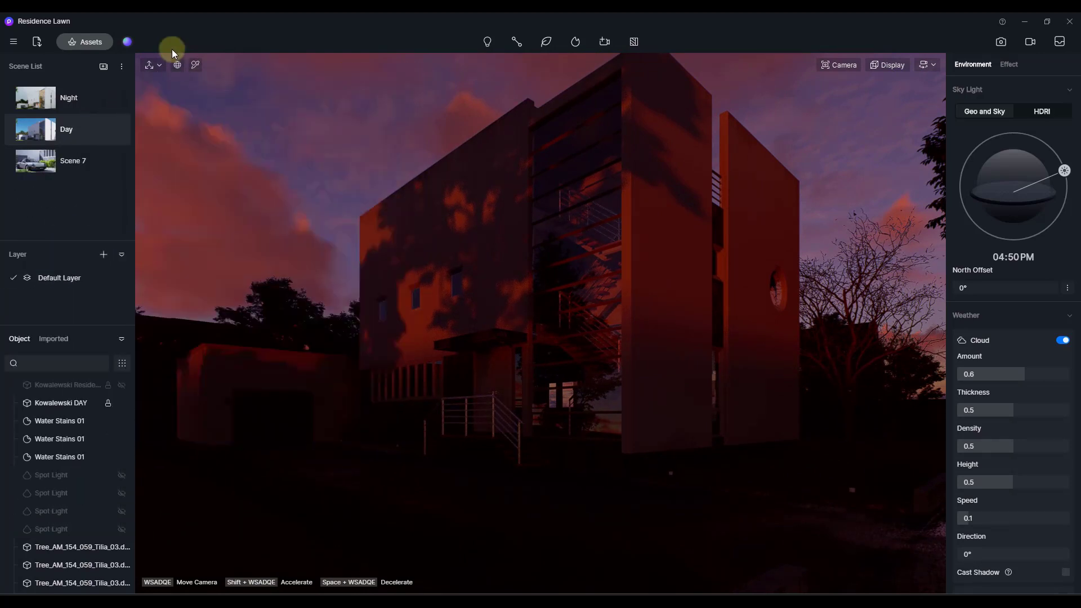
Step: Apply the saved Daytime preset from My Space to the scene and close Studio
click(128, 41)
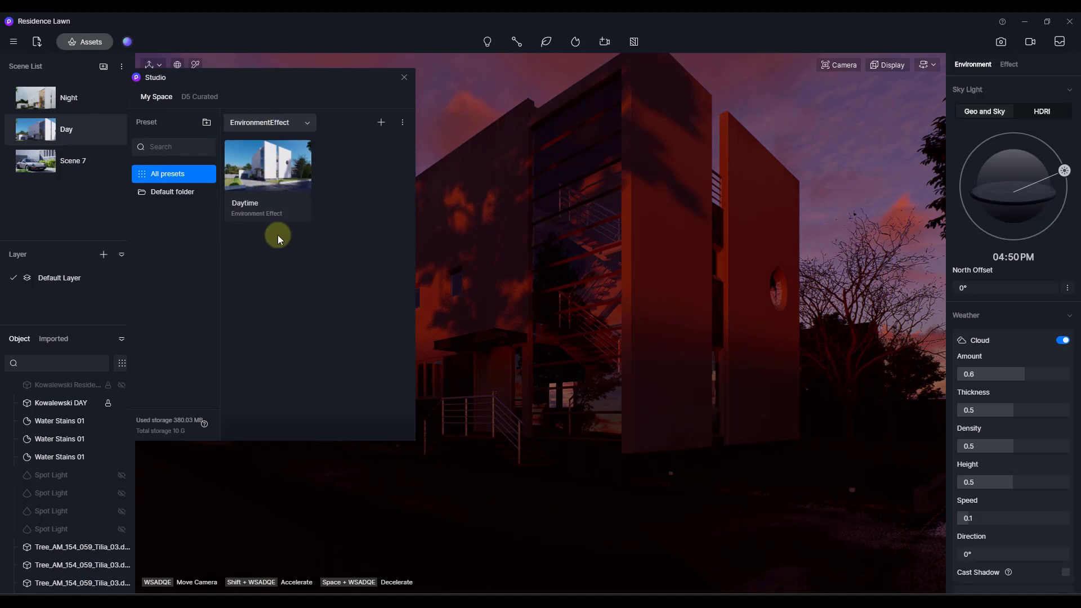
click(248, 168)
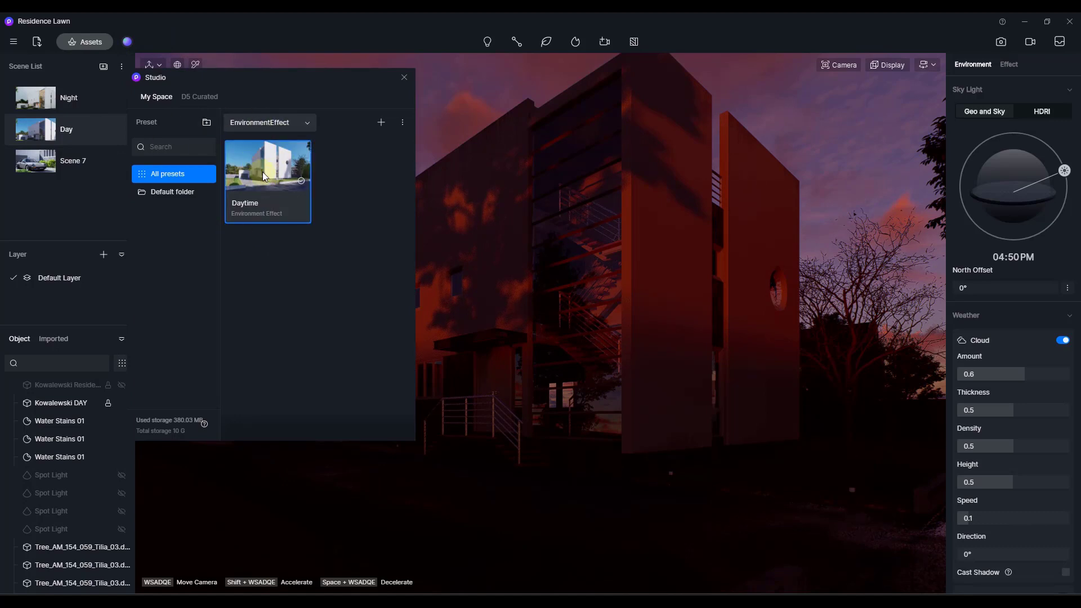
click(262, 171)
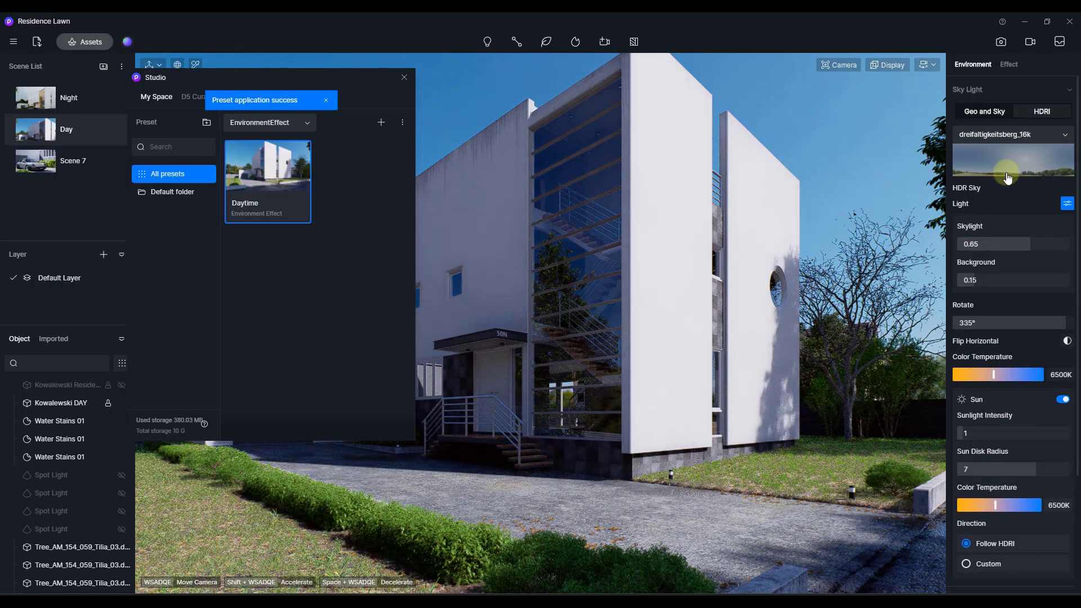
click(404, 78)
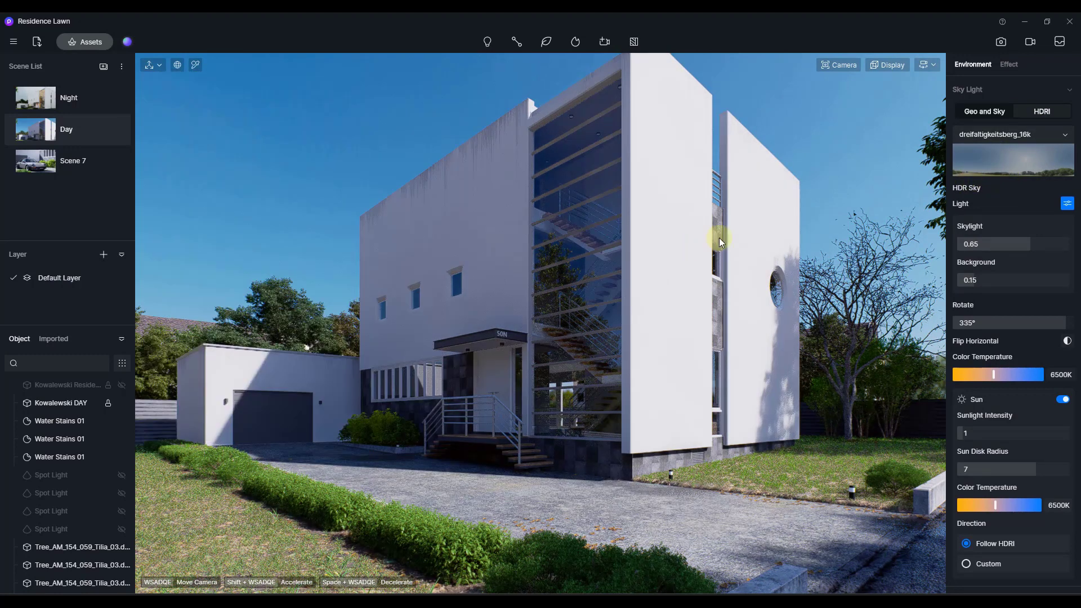
Step: Load the custom HDR file scythian_tombs_2_4k as the sky and set its rotation to 255°
click(1012, 160)
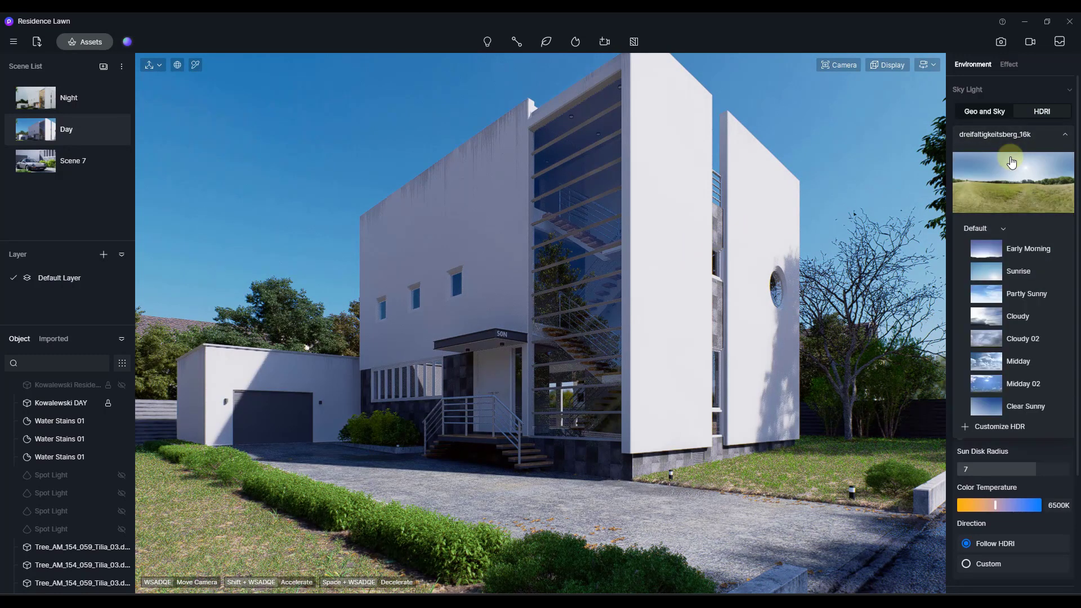
click(995, 434)
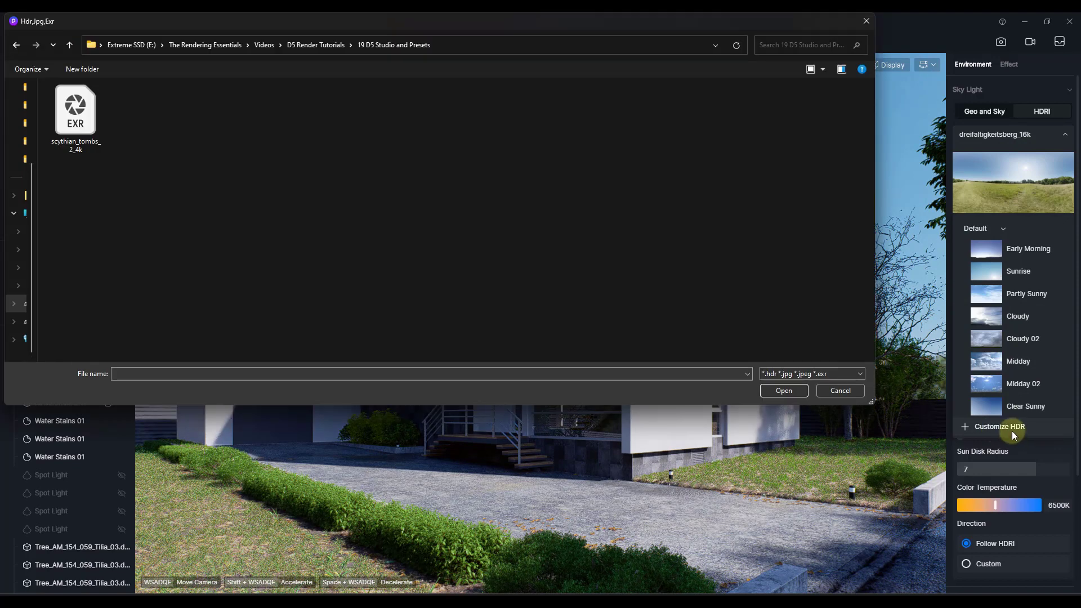
click(79, 120)
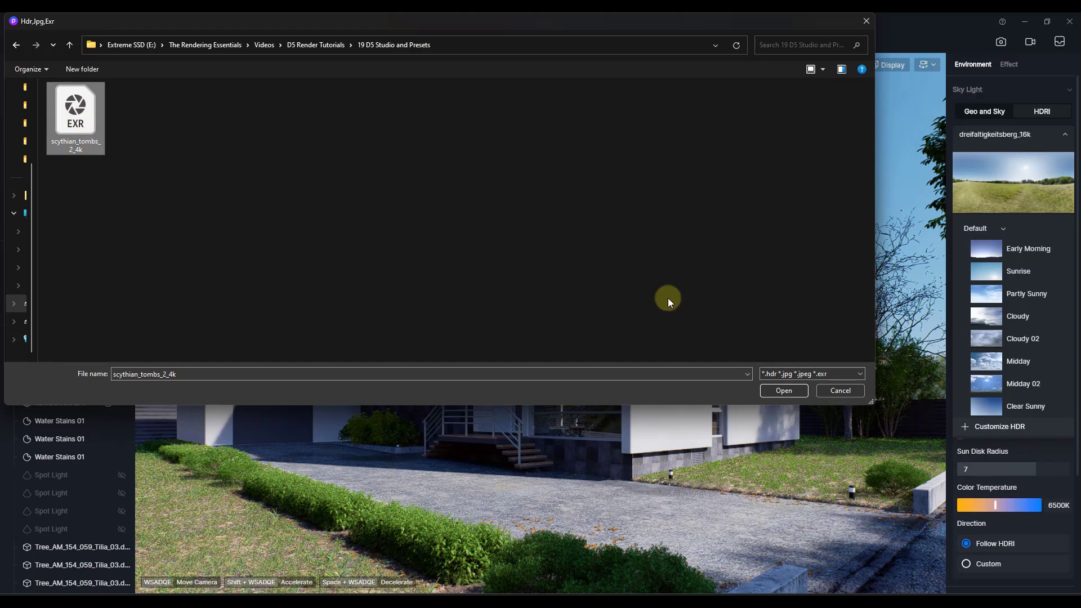
click(783, 391)
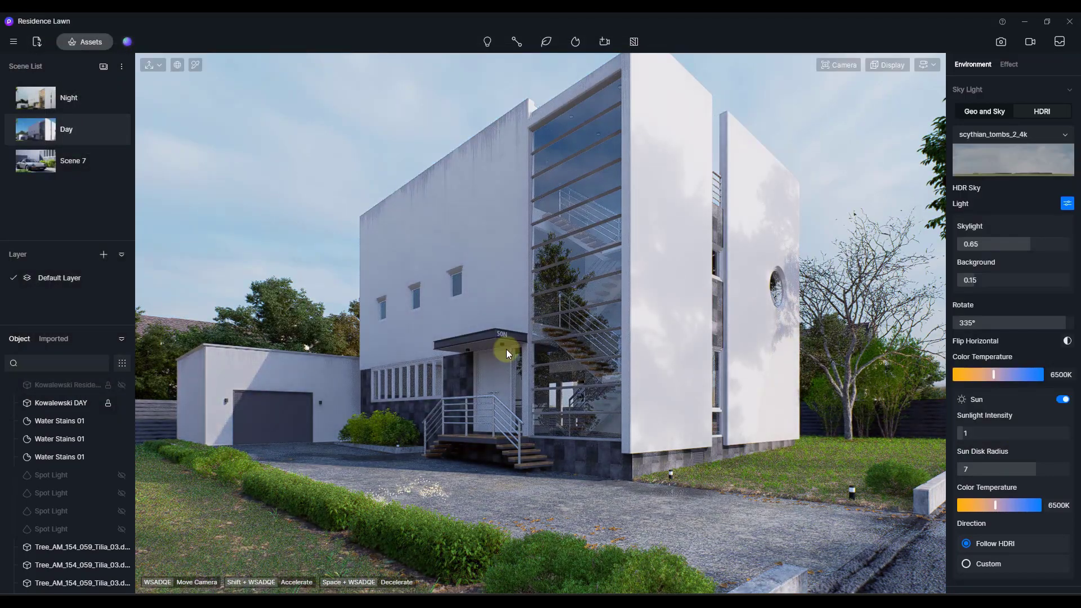
right_drag(587, 330, 501, 333)
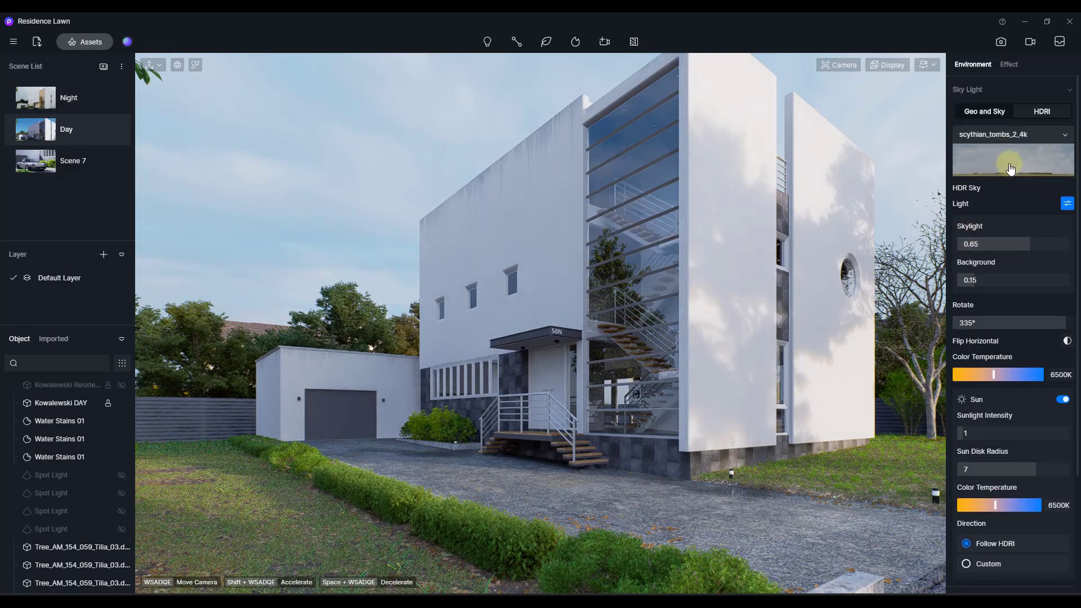
mouse_move(1049, 321)
mouse_down()
mouse_move(944, 331)
mouse_move(1039, 330)
mouse_up()
Step: Save the current environment and effect settings to the Default folder as a preset named "Daytime - Scythian Tumbs"
click(130, 44)
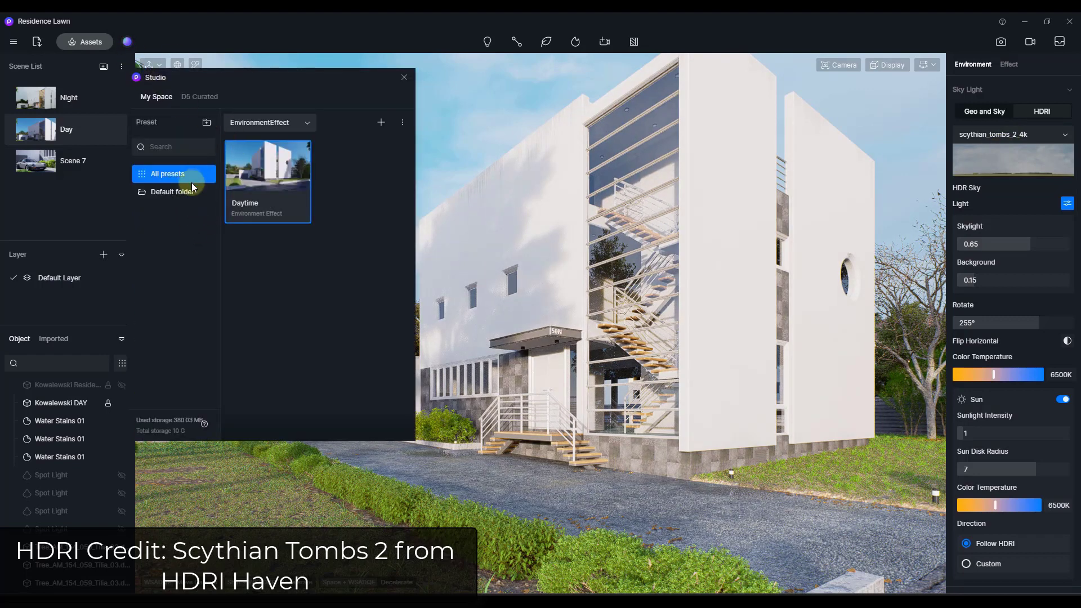
click(381, 123)
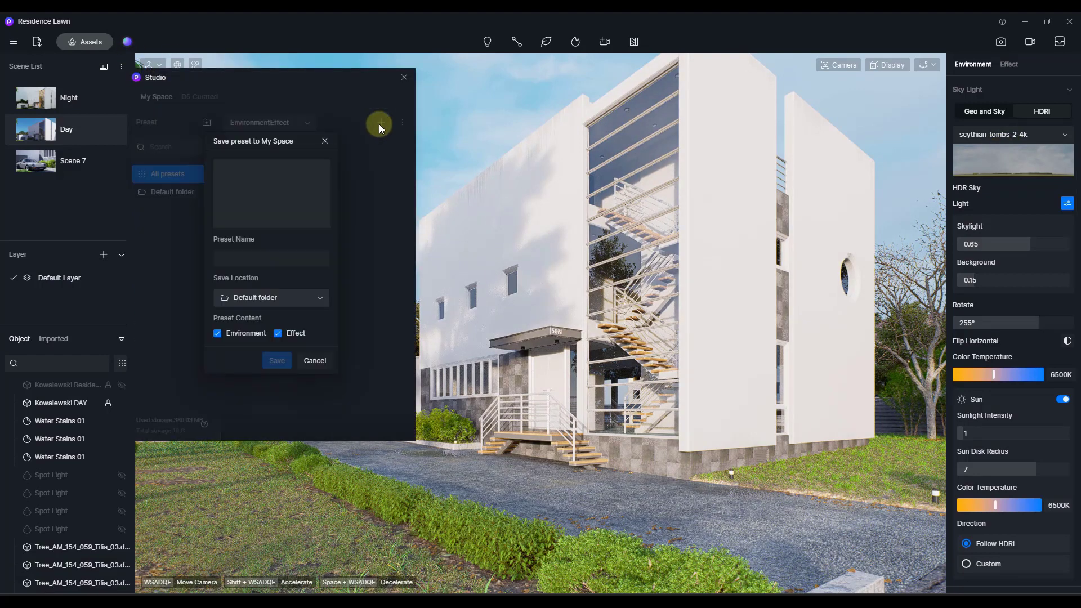
click(255, 257)
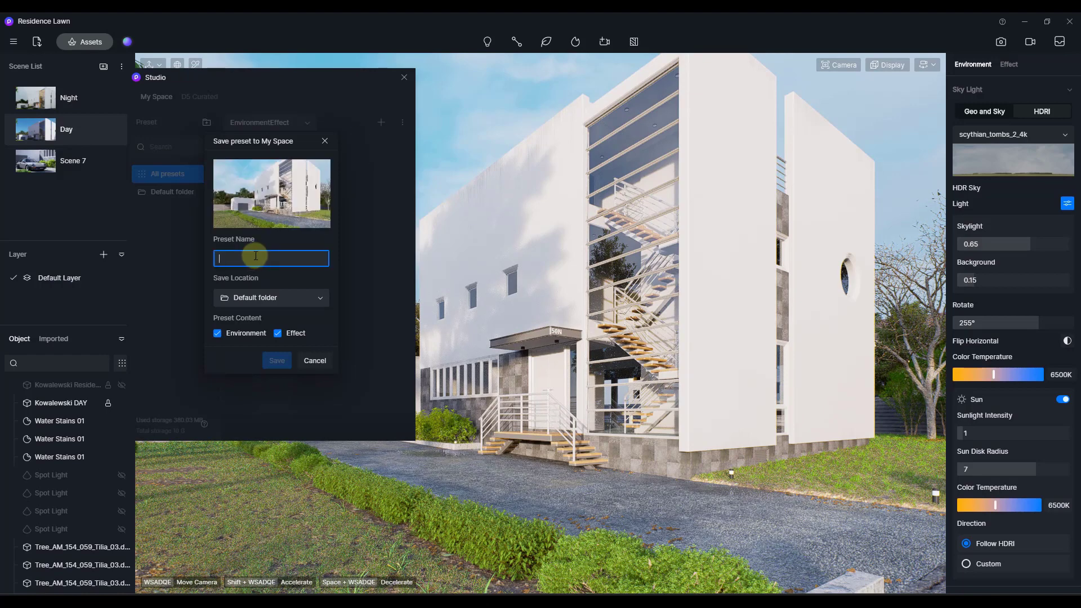
text(Daytime)
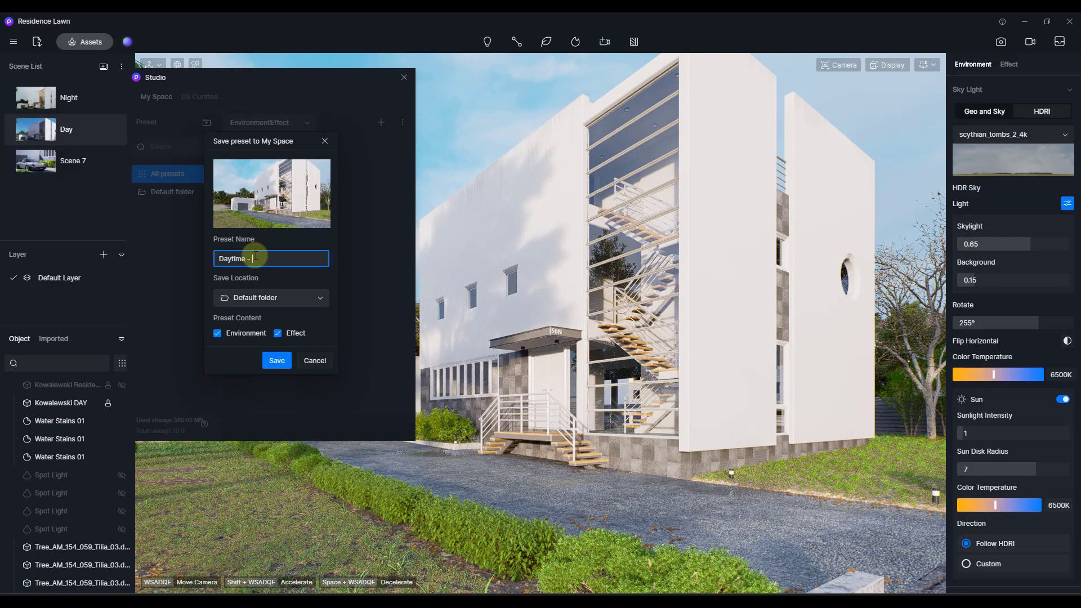
text( - Scythian Tu)
text(mbs 2)
click(278, 363)
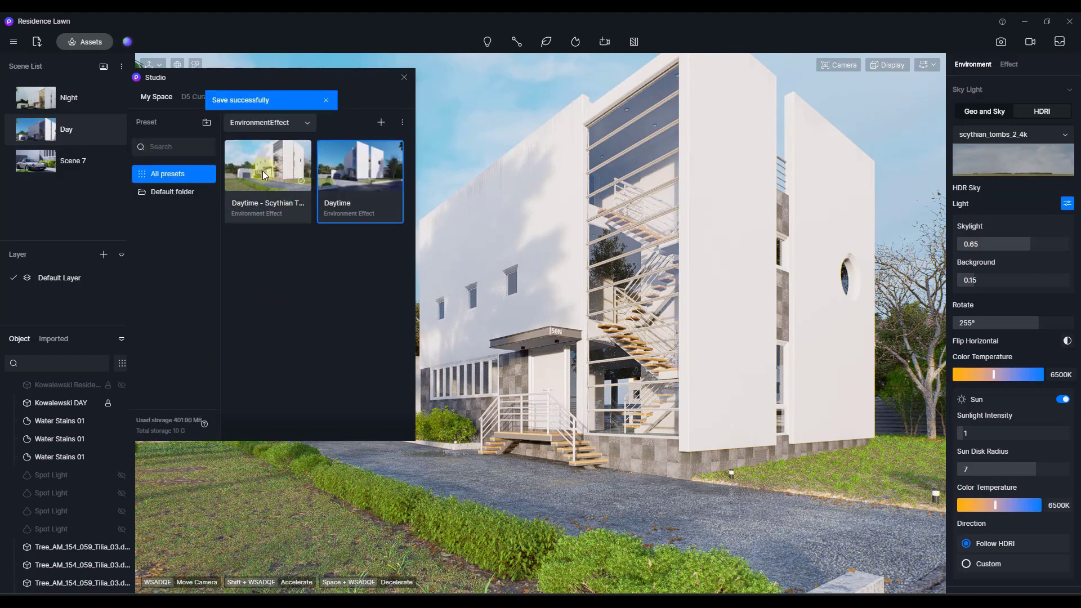
Step: Apply the saved Daytime preset from My Space, followed by the Daytime - Scythian Tumbs preset
click(349, 173)
click(297, 176)
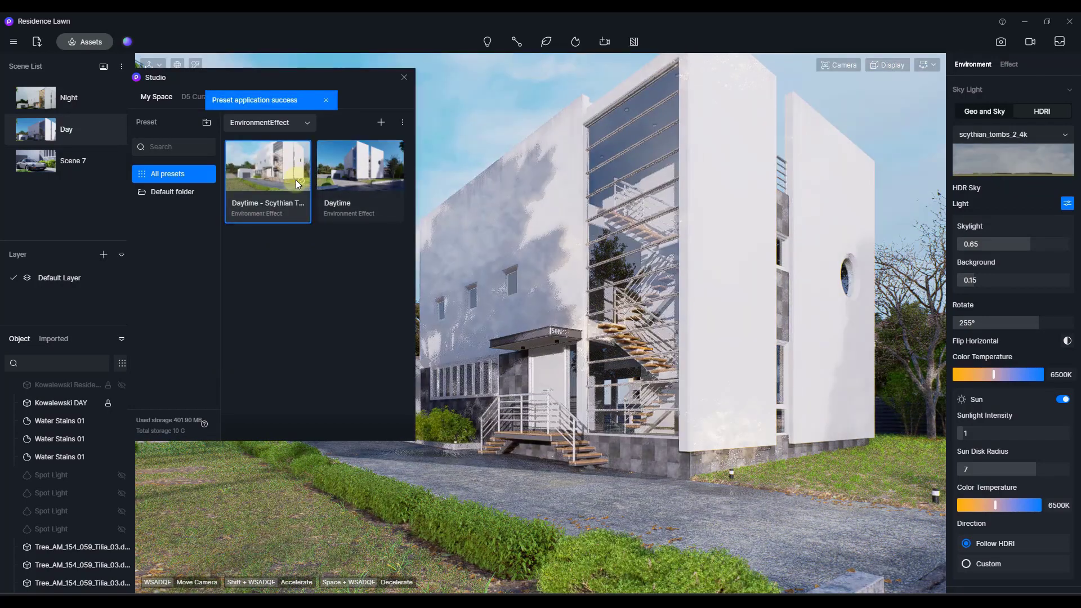
right_drag(686, 198, 429, 118)
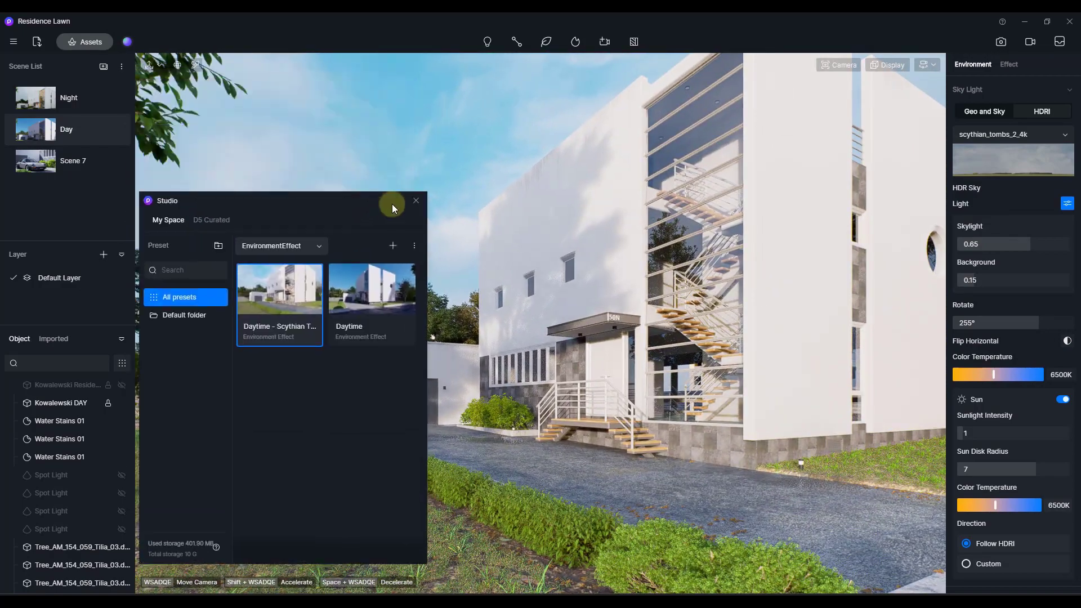
drag(398, 204, 422, 211)
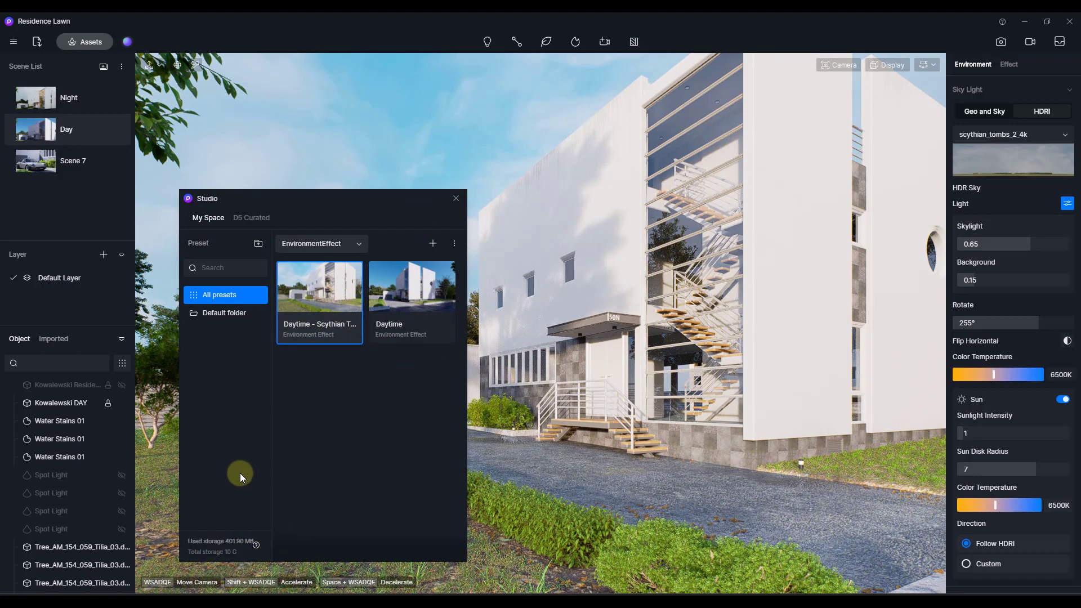
Step: Browse the D5 Curated presets and apply Exterior-Fog-Cloudy, followed by Exterior-Sunny, to the scene
mouse_move(235, 543)
click(252, 219)
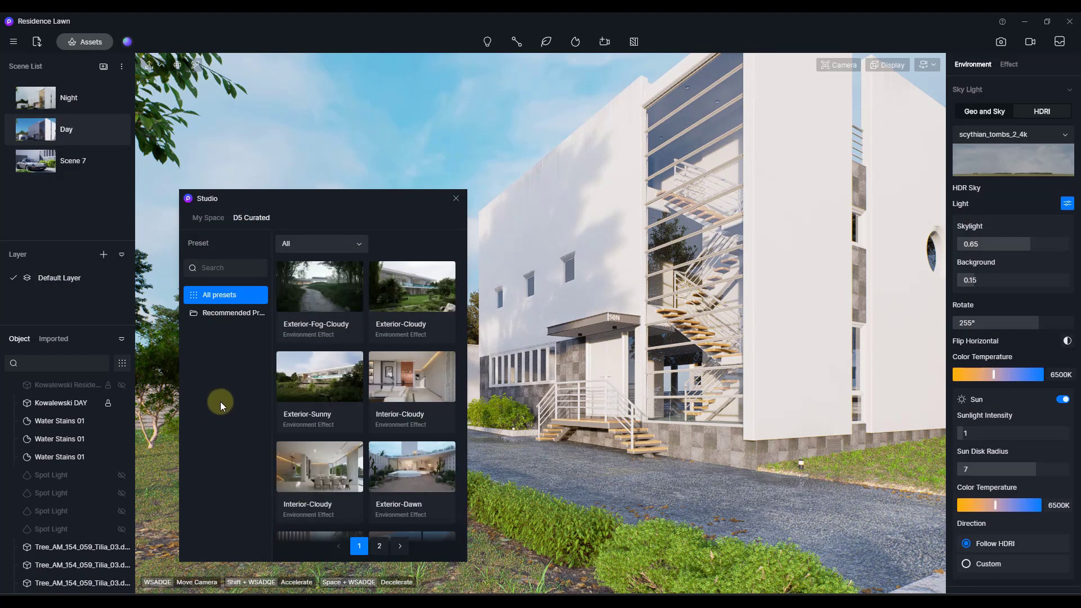
click(398, 547)
scroll(331, 468, down, 8)
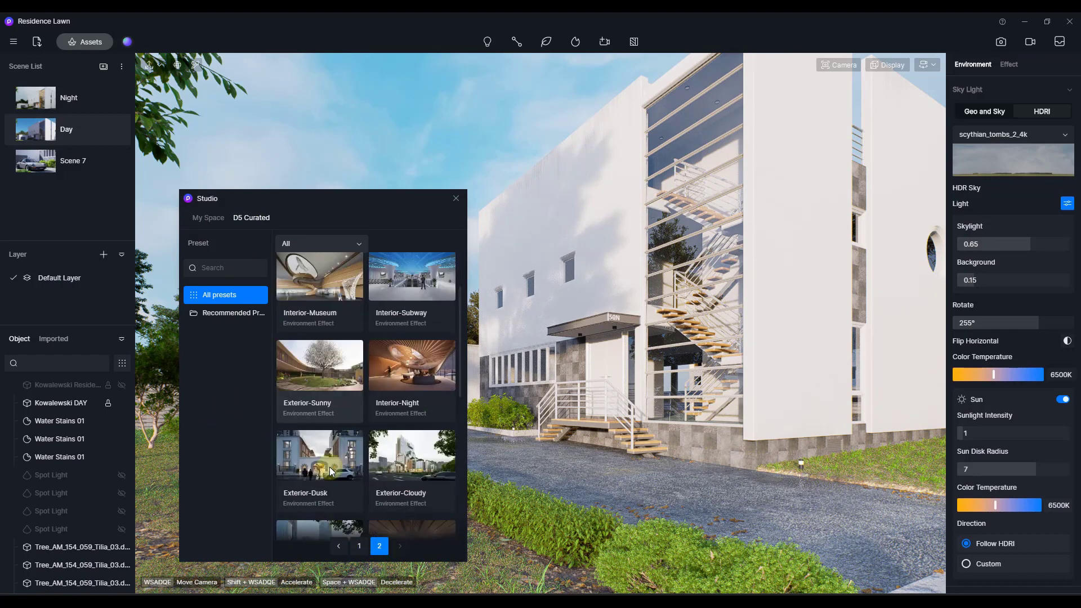
click(340, 548)
scroll(358, 391, down, 4)
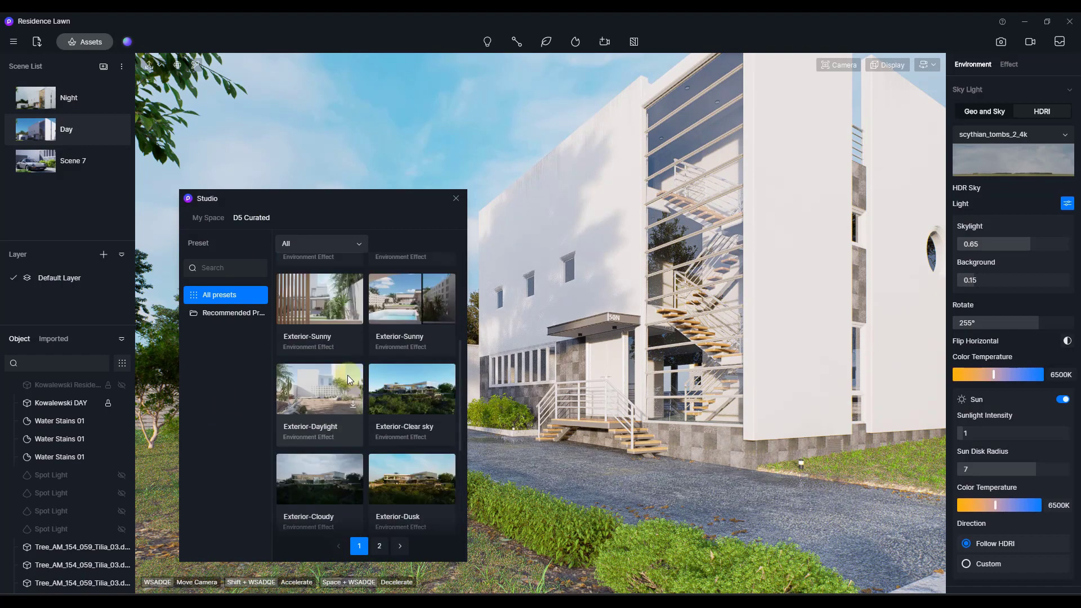
scroll(345, 374, up, 3)
click(315, 285)
drag(292, 203, 182, 200)
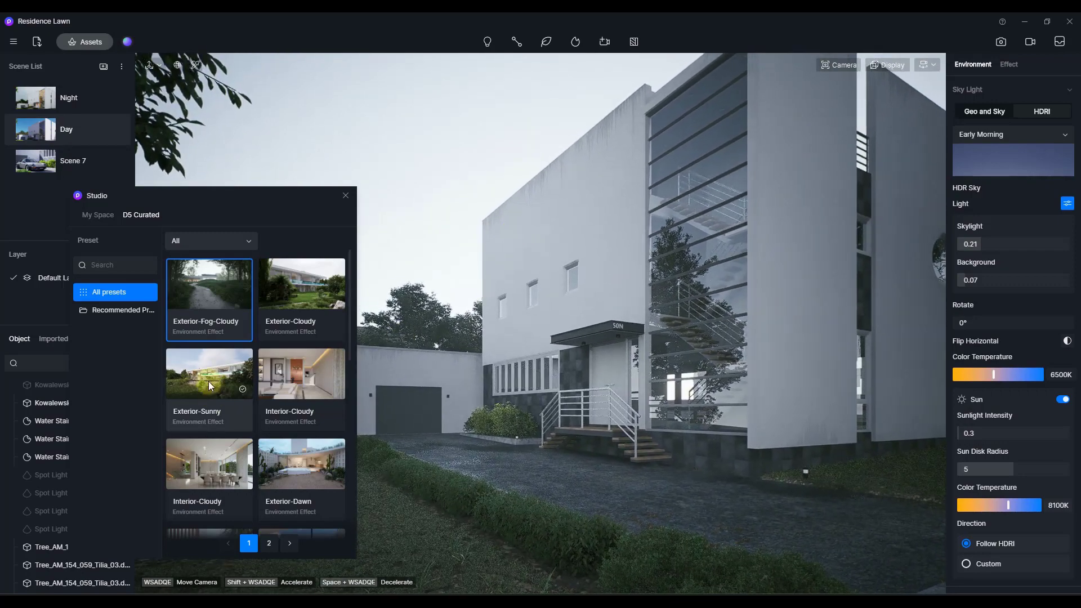
click(207, 380)
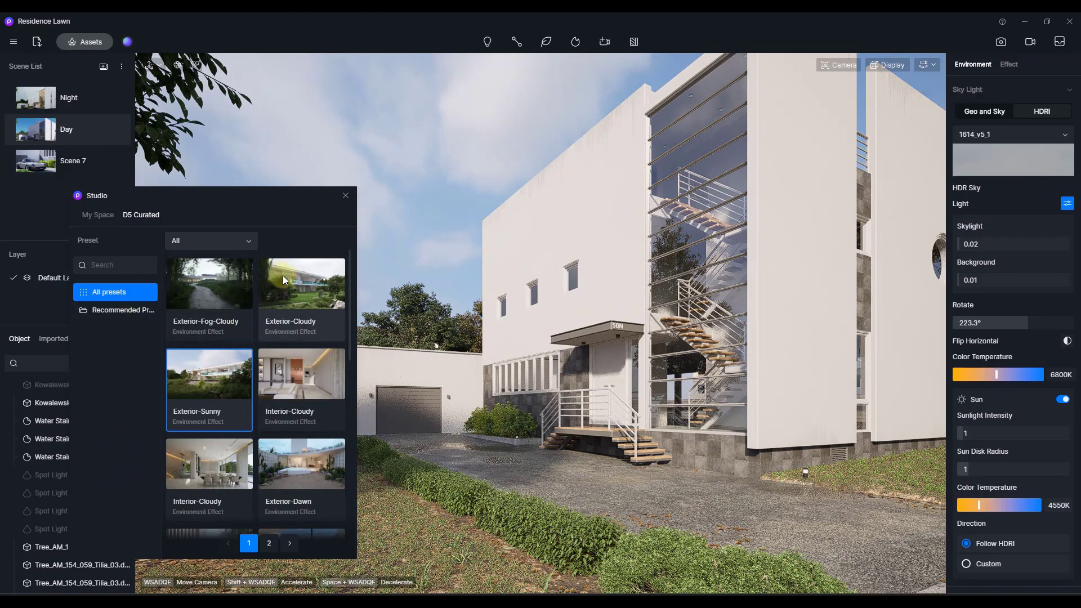
click(305, 380)
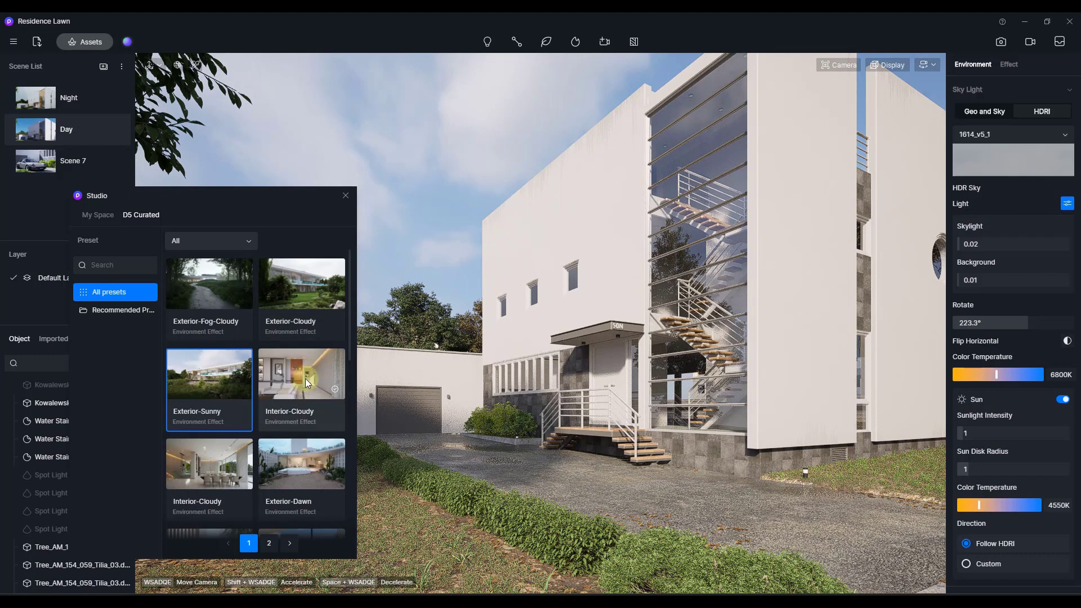
Step: Download and apply the curated Exterior-Cloudy preset listed beside Exterior-Dusk, and look through the remaining curated presets
scroll(281, 446, down, 3)
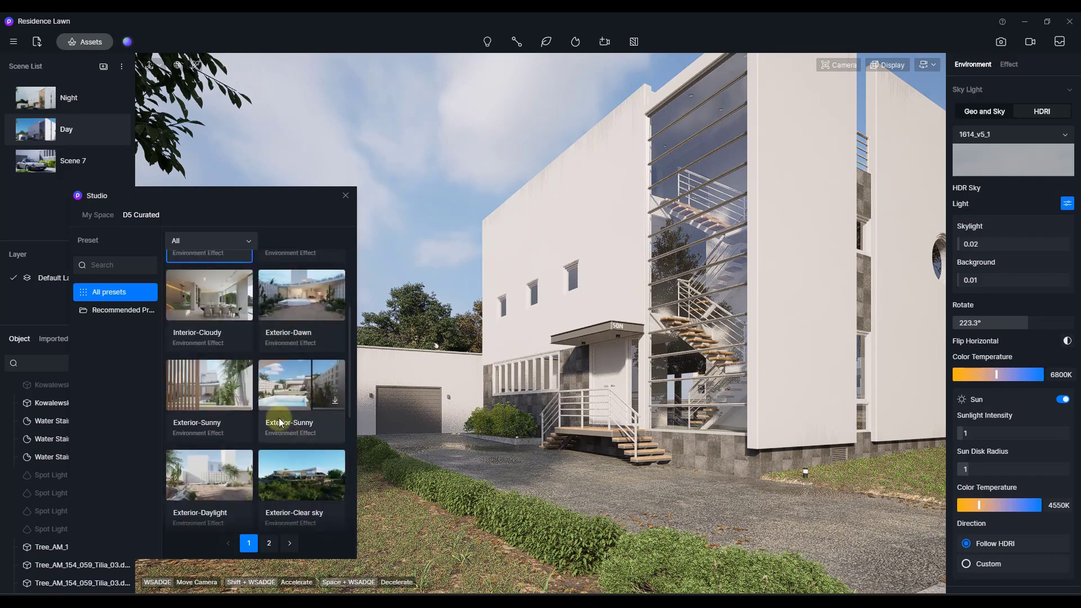
scroll(308, 379, down, 3)
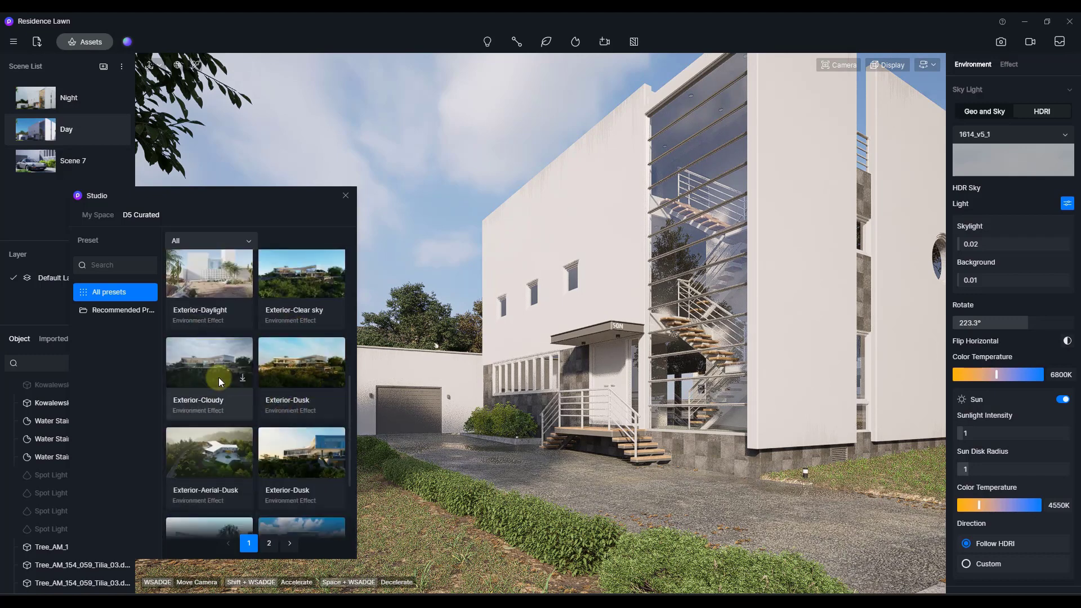
click(244, 377)
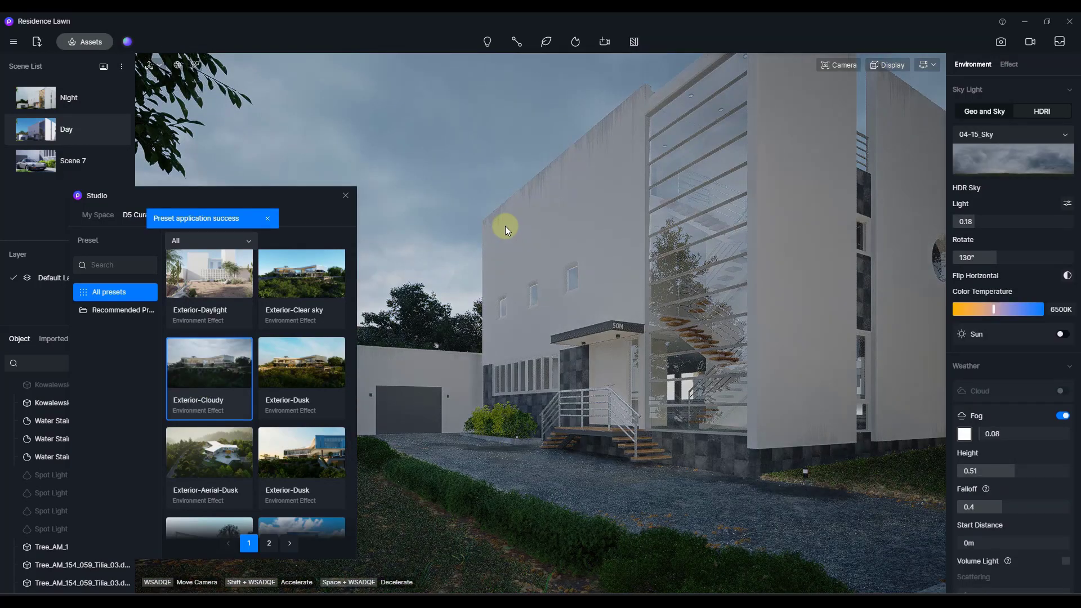
mouse_move(493, 351)
right_down()
mouse_move(726, 317)
mouse_move(871, 369)
mouse_move(377, 355)
mouse_move(477, 355)
mouse_move(483, 337)
right_up()
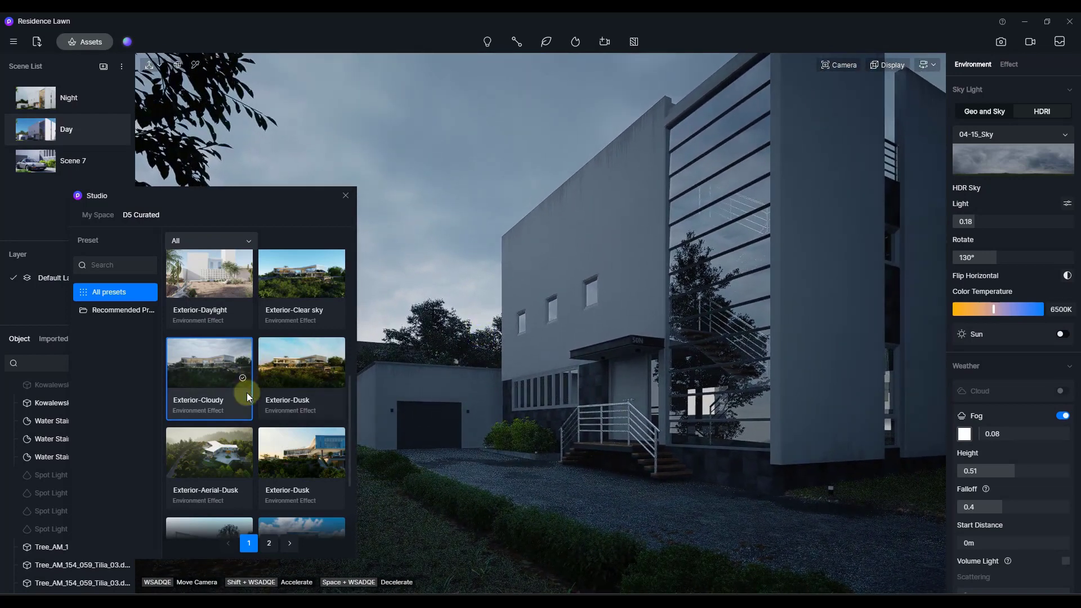
scroll(239, 392, down, 2)
scroll(238, 391, down, 5)
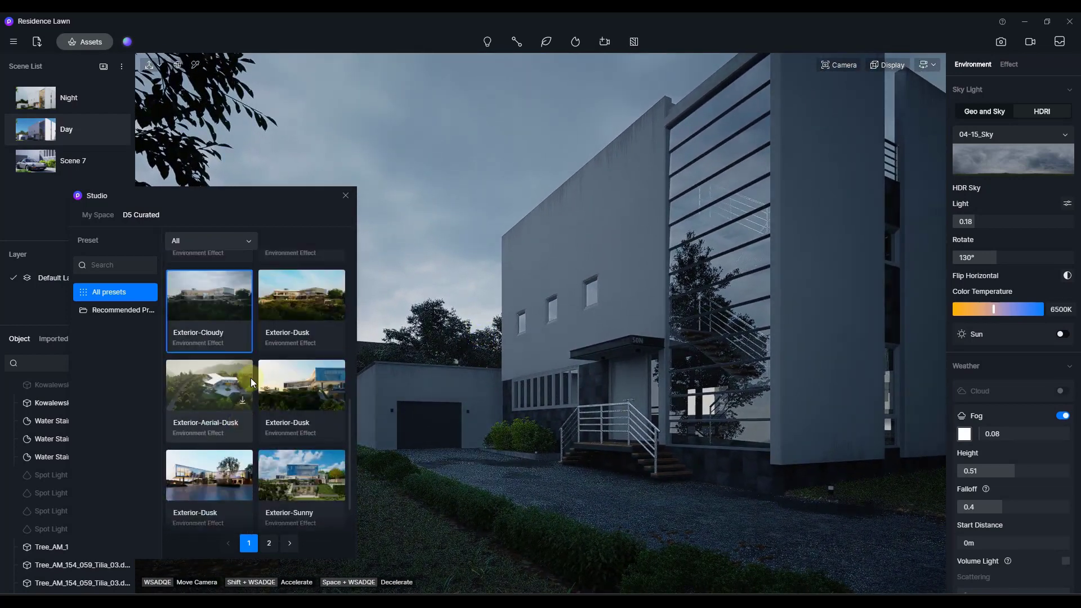
scroll(218, 364, up, 3)
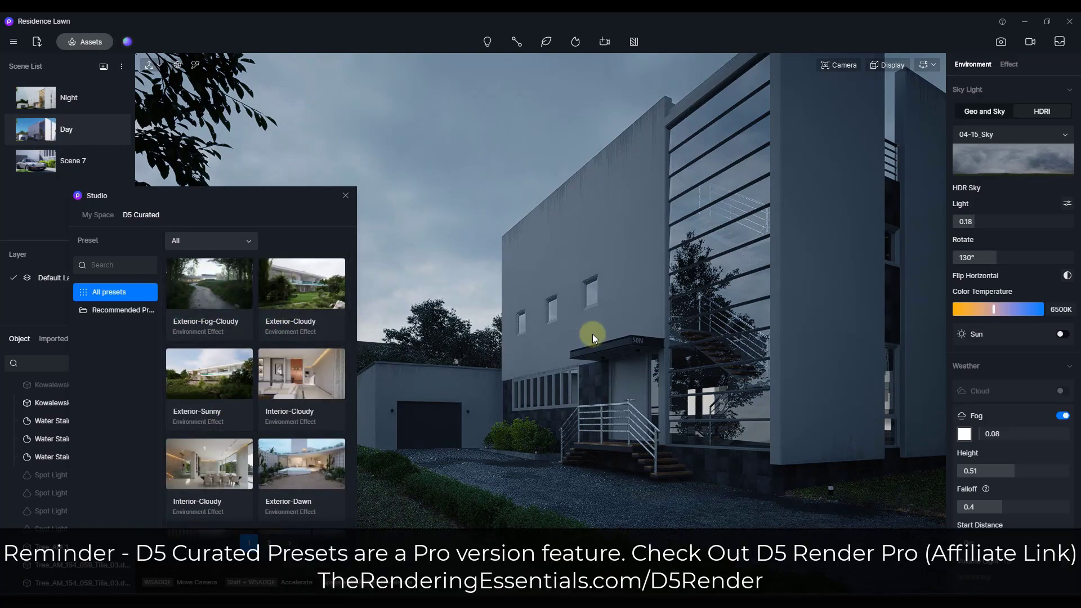
right_drag(553, 327, 580, 360)
Step: Filter the My Space presets to the Brush type and add a new preset folder
click(179, 210)
click(105, 215)
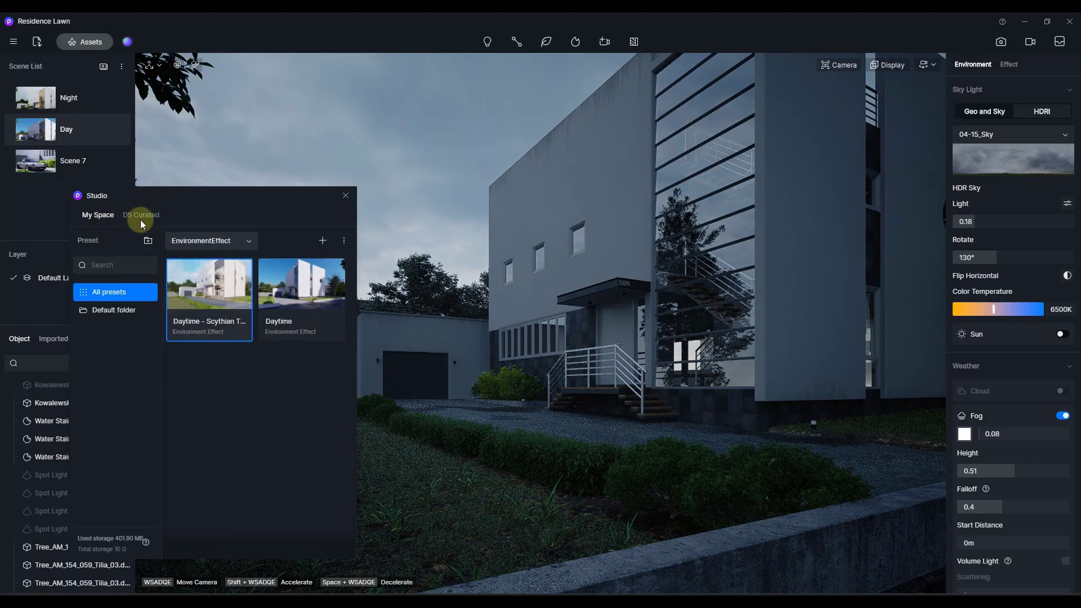
click(187, 242)
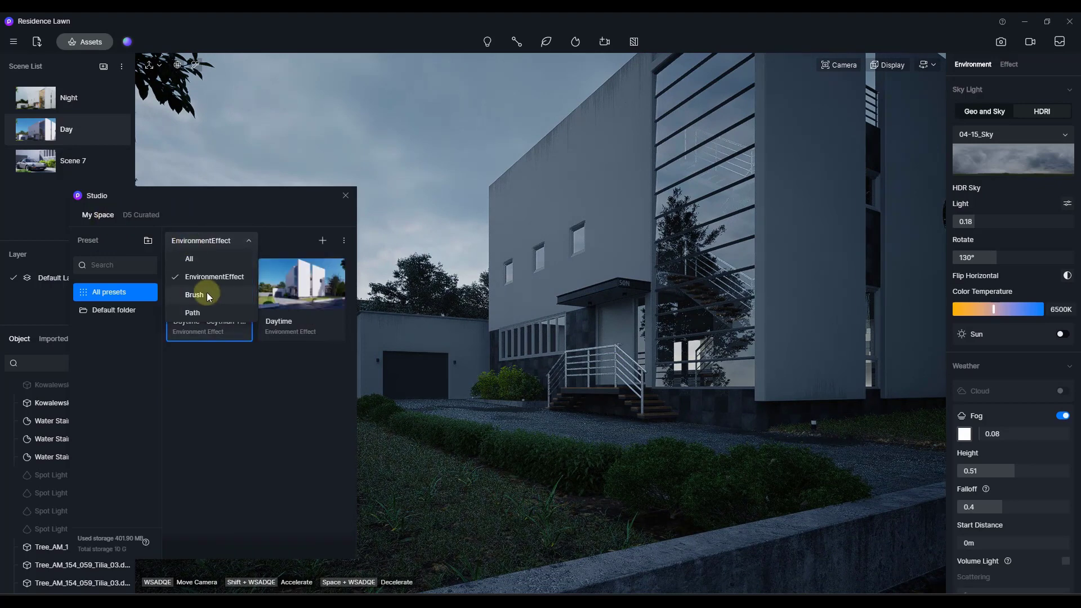
click(207, 293)
click(214, 295)
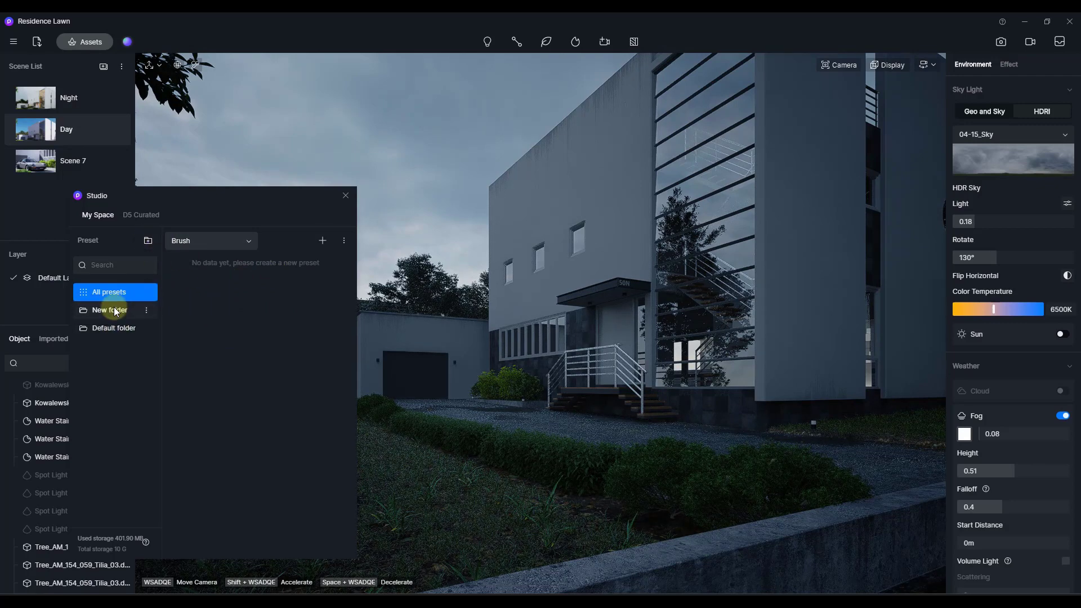
Step: Rename the new preset folder as Brush
click(113, 309)
click(146, 311)
click(187, 317)
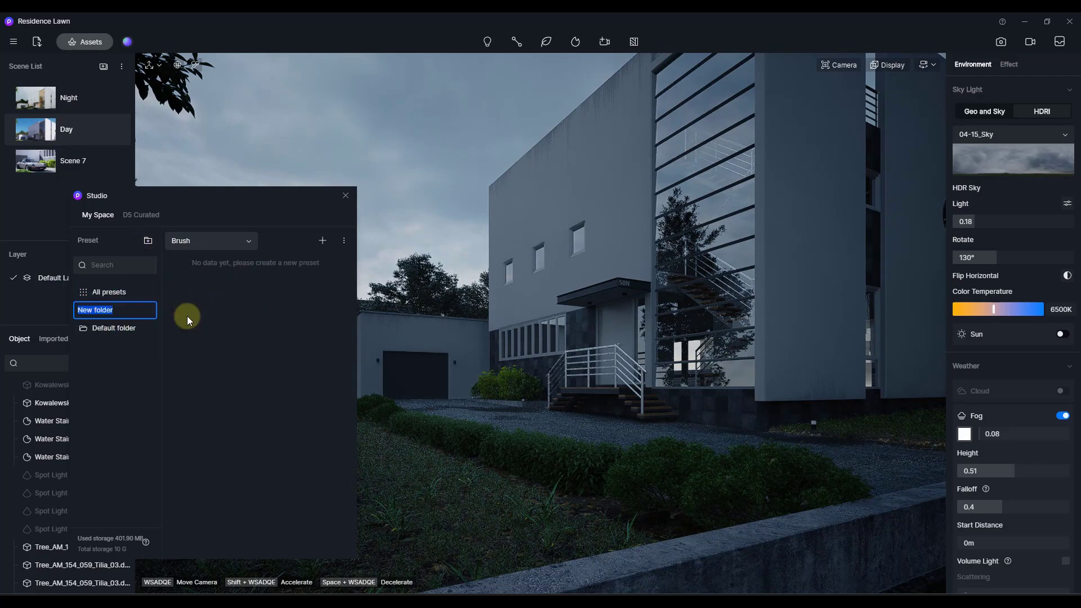
text(Brush)
key(Return)
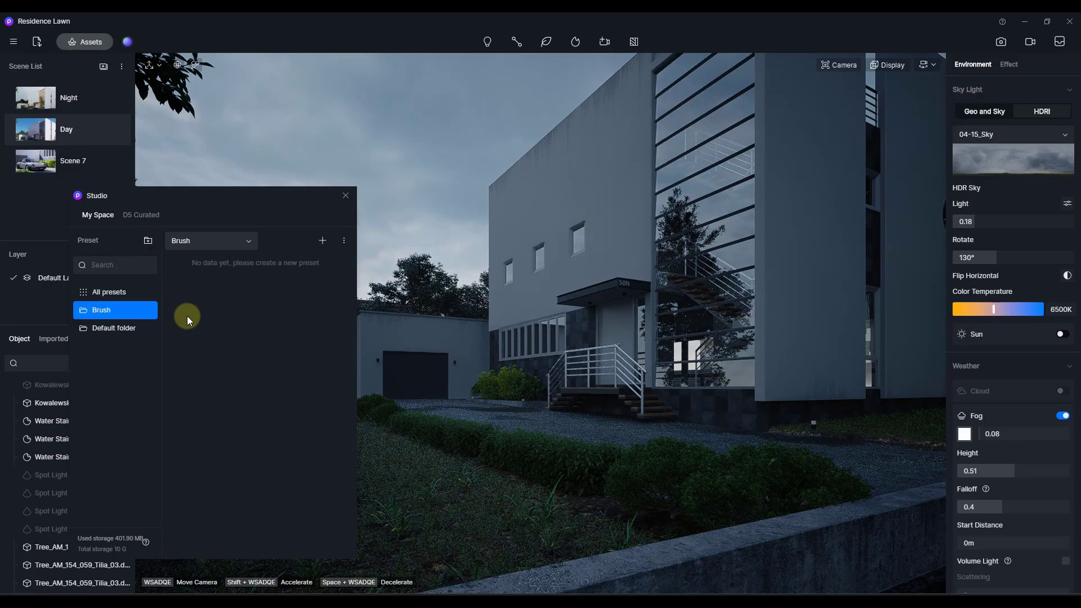
Step: Put Studio out of the way and start the vegetation Brush tool over the lawn
drag(281, 203, 0, 192)
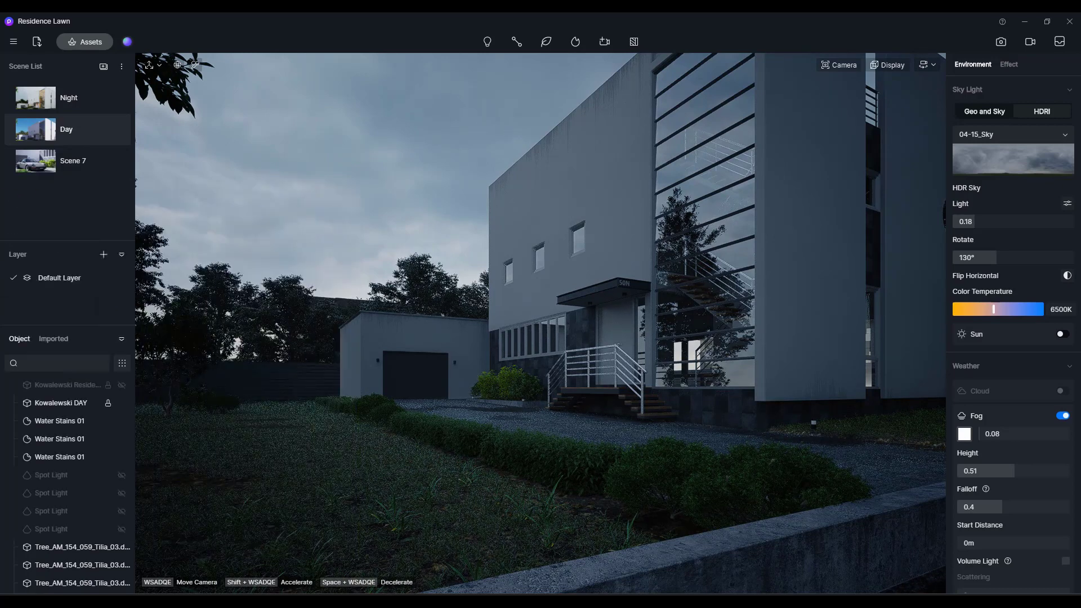
click(544, 41)
click(546, 65)
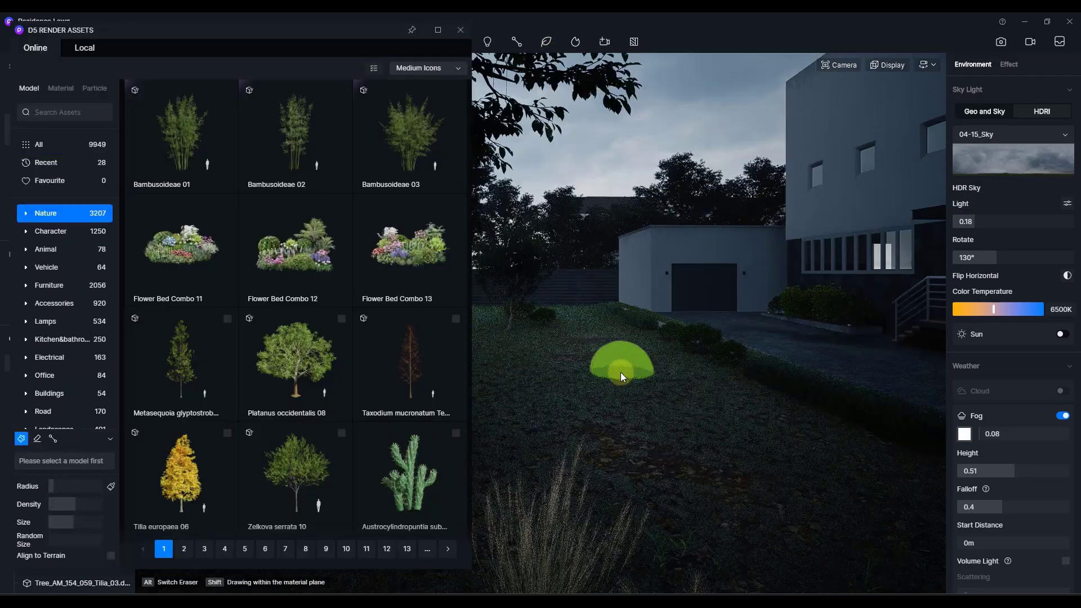
right_drag(620, 373, 631, 367)
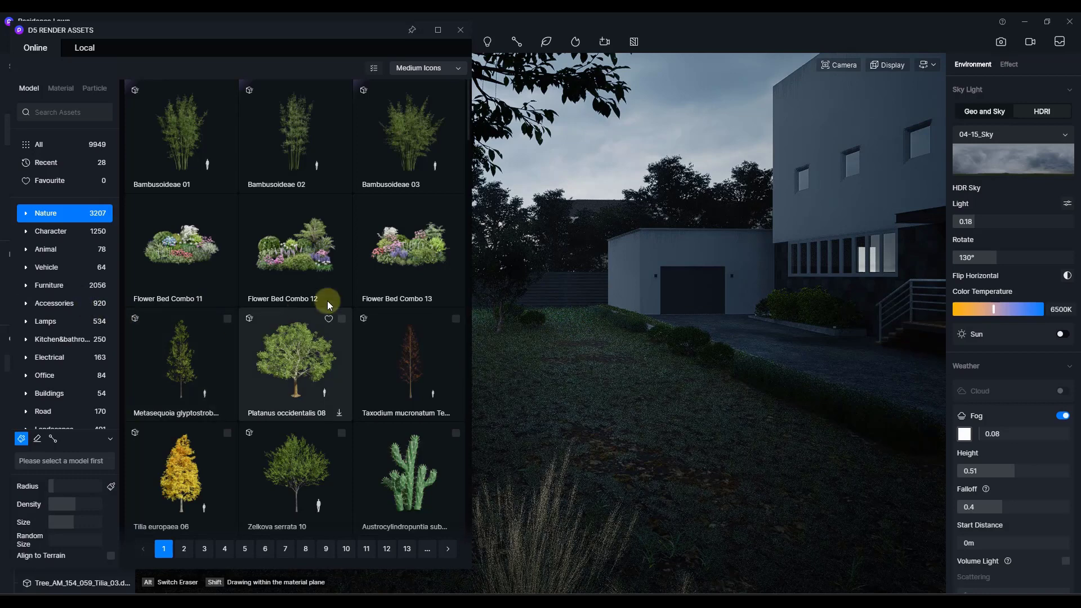
Step: Download Sabina chinensis from the Nature Shrubs category and choose it together with Golden Privet 10 as brush models
scroll(62, 314, down, 3)
scroll(33, 225, up, 1)
click(24, 212)
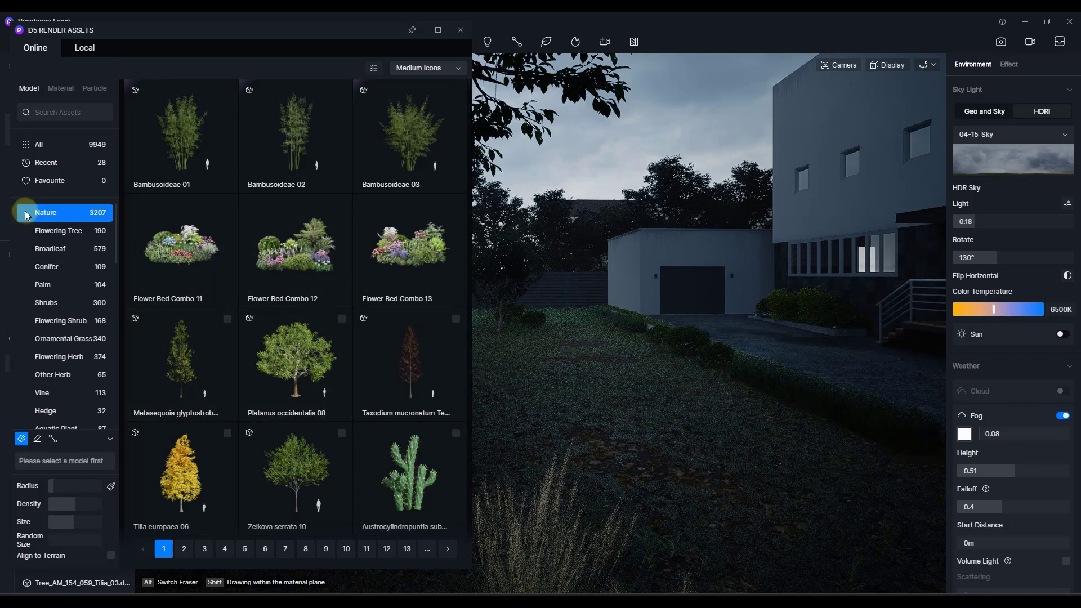
click(60, 303)
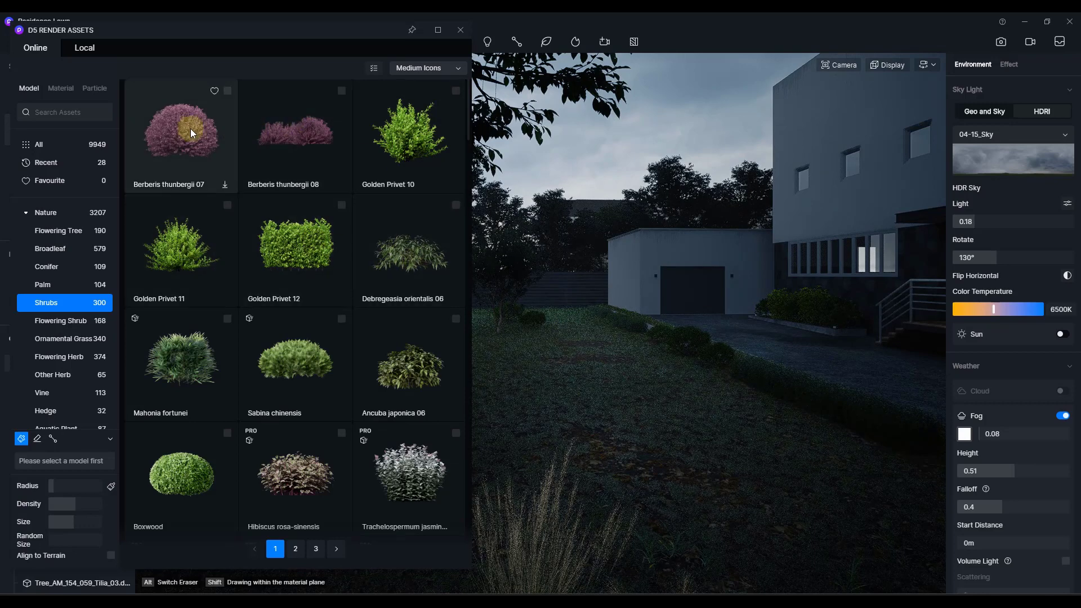
click(380, 174)
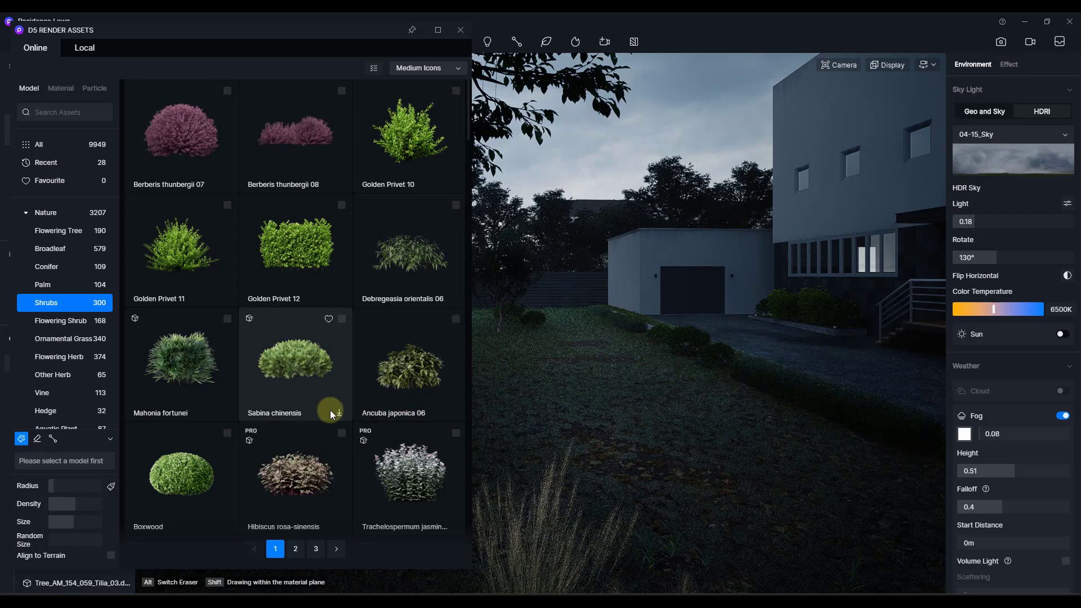
click(339, 413)
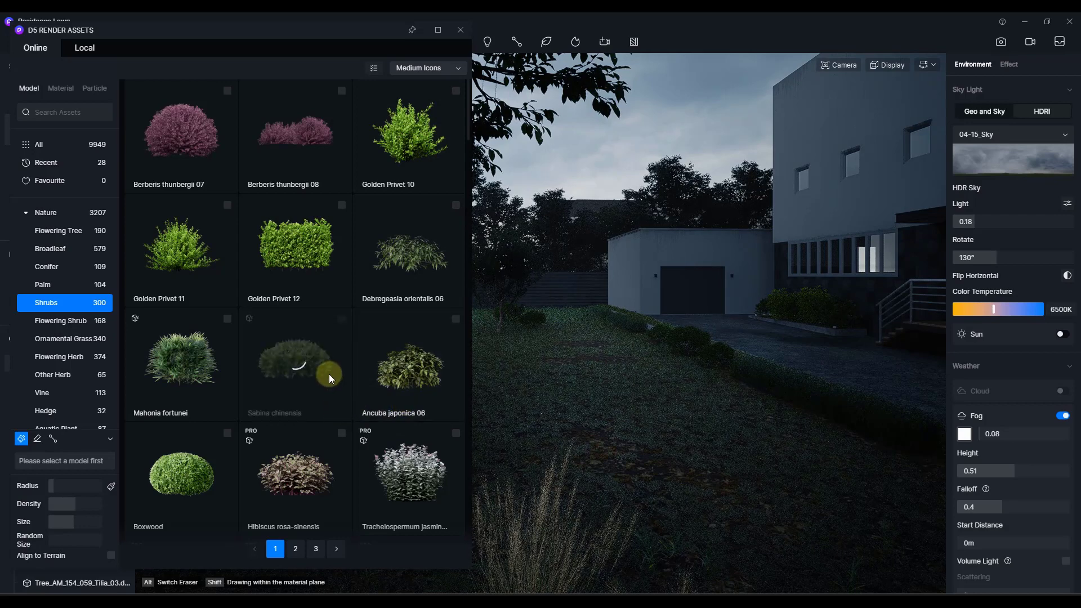
click(455, 90)
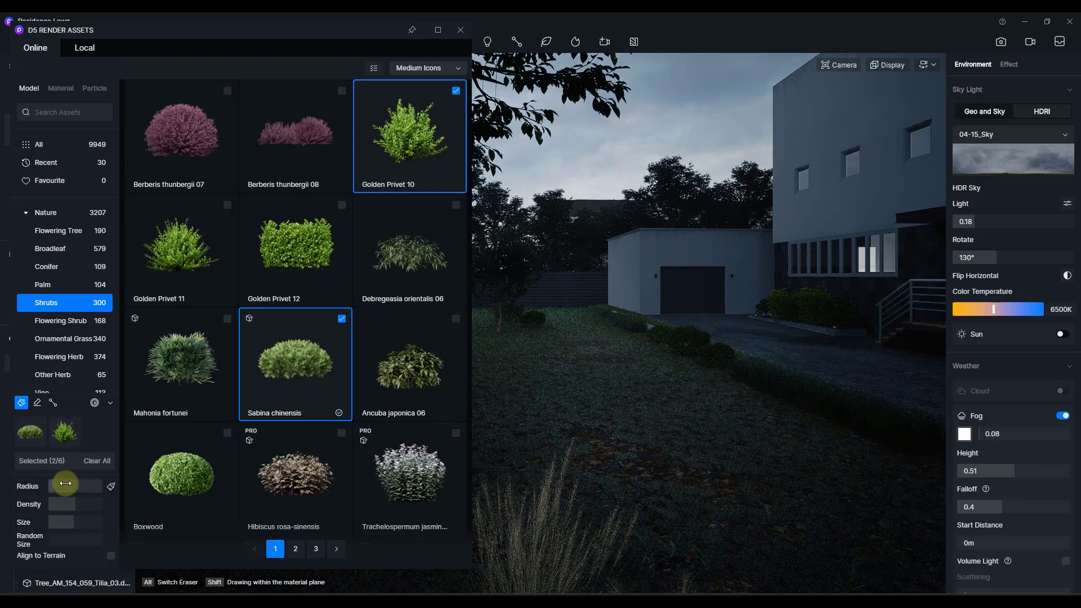
Step: Enlarge the brush radius and paint a first patch of shrubs on the lawn
drag(61, 487, 68, 486)
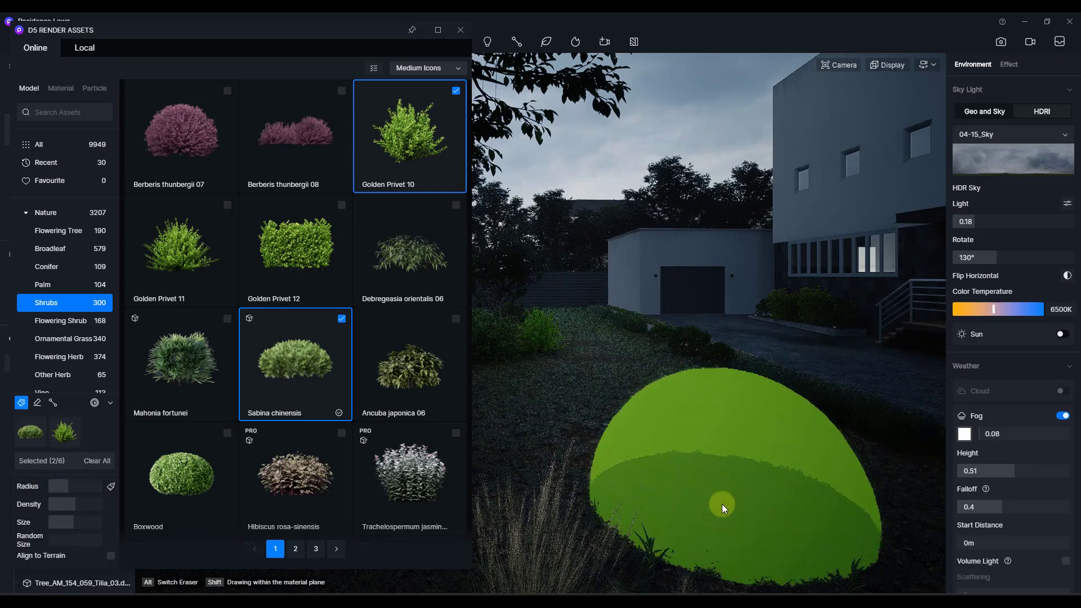
mouse_move(731, 432)
right_down()
mouse_move(544, 433)
mouse_move(639, 410)
right_up()
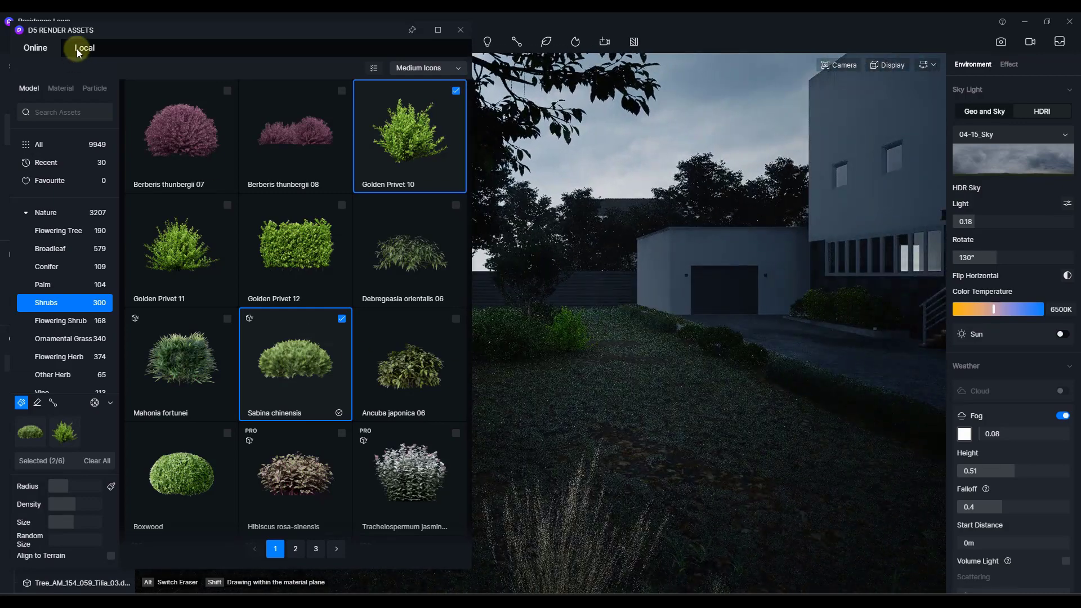
Step: Apply the curated Exterior-Sunny preset from Studio to brighten the scene and close Studio
click(95, 403)
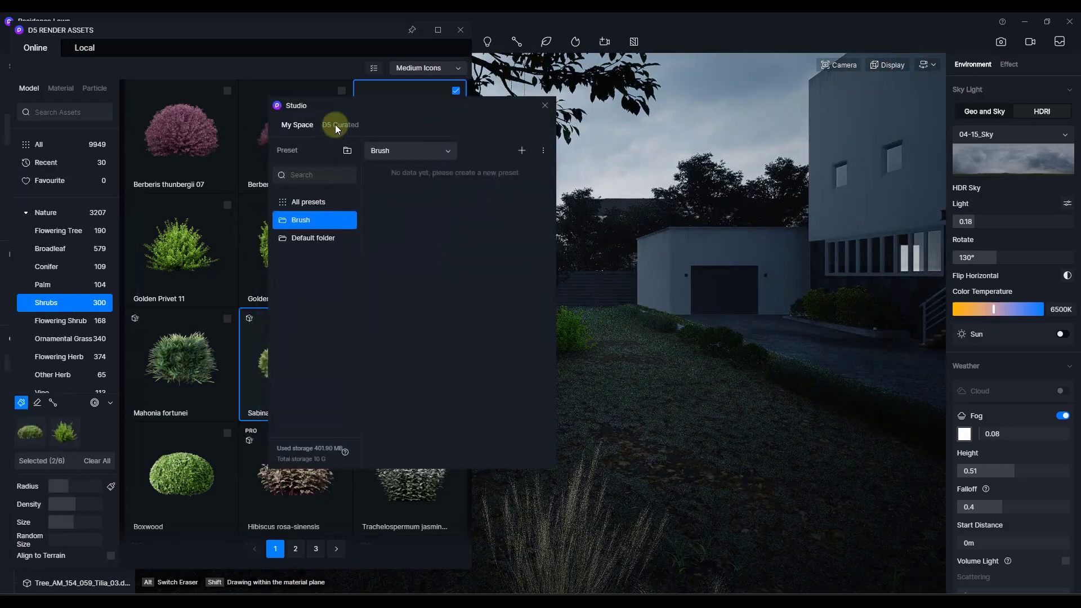
click(336, 124)
click(408, 290)
click(544, 106)
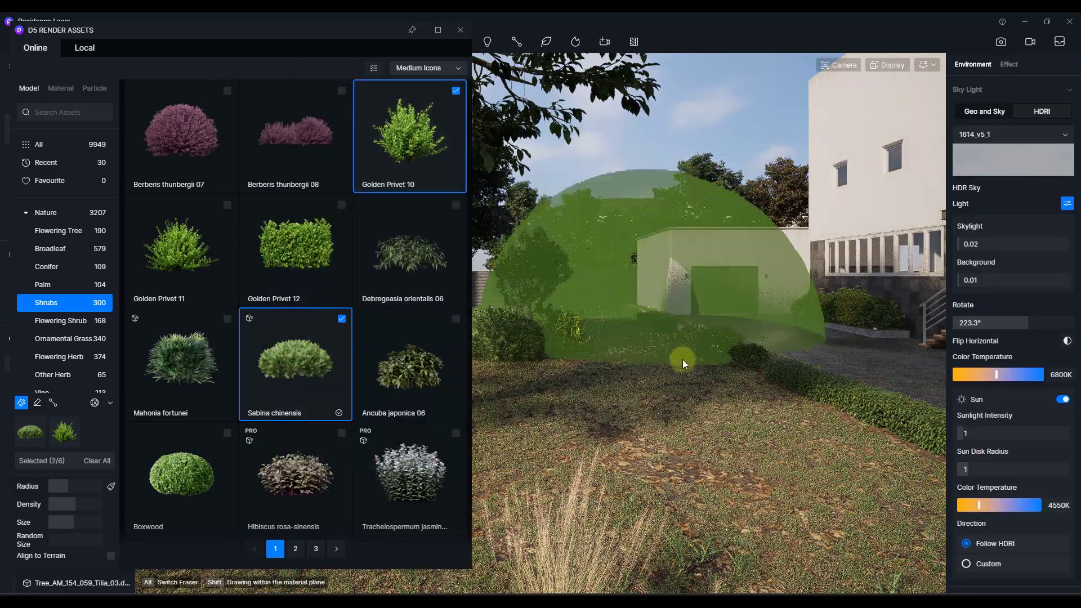
Step: Paint a band of the selected shrubs across the lawn in front of the fence behind the trees
mouse_move(709, 385)
right_down()
mouse_move(350, 373)
mouse_move(473, 377)
right_up()
mouse_move(515, 342)
mouse_down()
mouse_move(519, 319)
mouse_move(511, 337)
mouse_move(593, 336)
mouse_up()
mouse_move(593, 337)
right_down()
mouse_move(332, 346)
mouse_move(498, 343)
right_up()
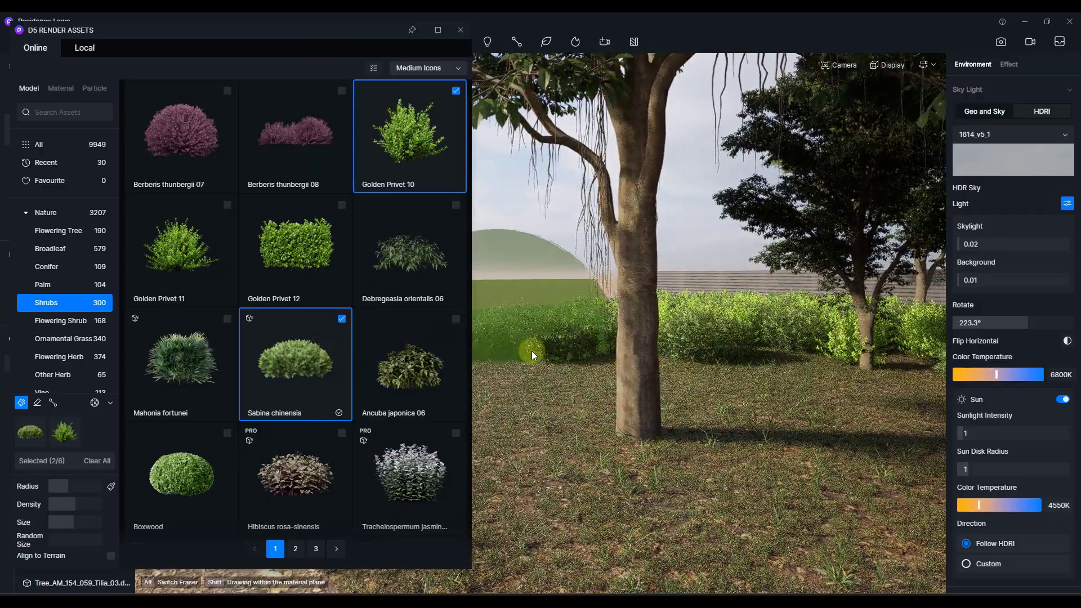
right_drag(519, 381, 701, 322)
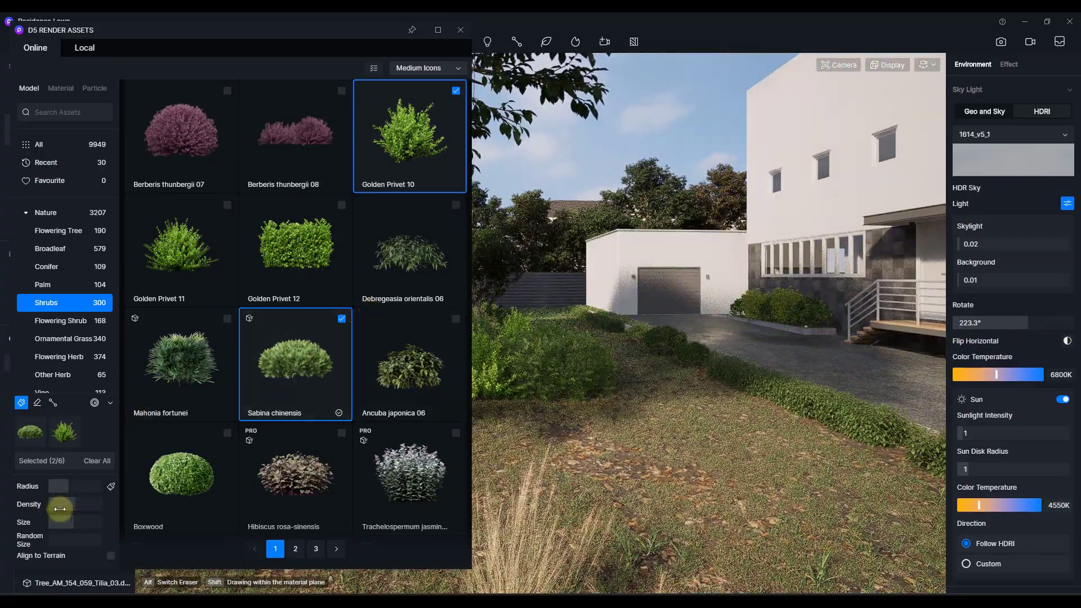
Step: Save the two-shrub brush to My Space as a preset named Shrubs in the Brush folder
click(94, 403)
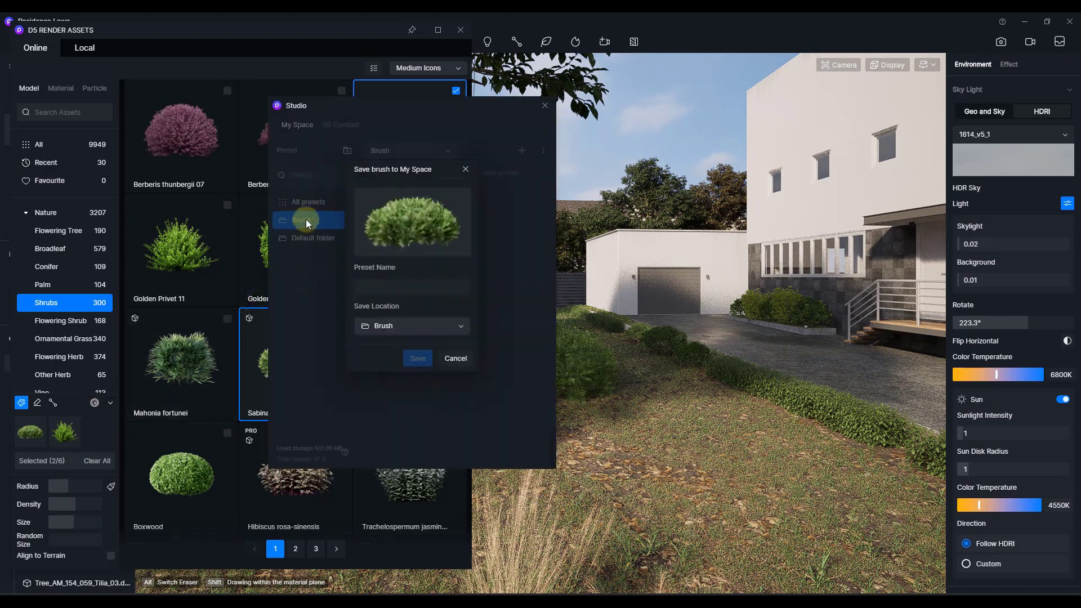
click(388, 324)
click(390, 346)
click(393, 286)
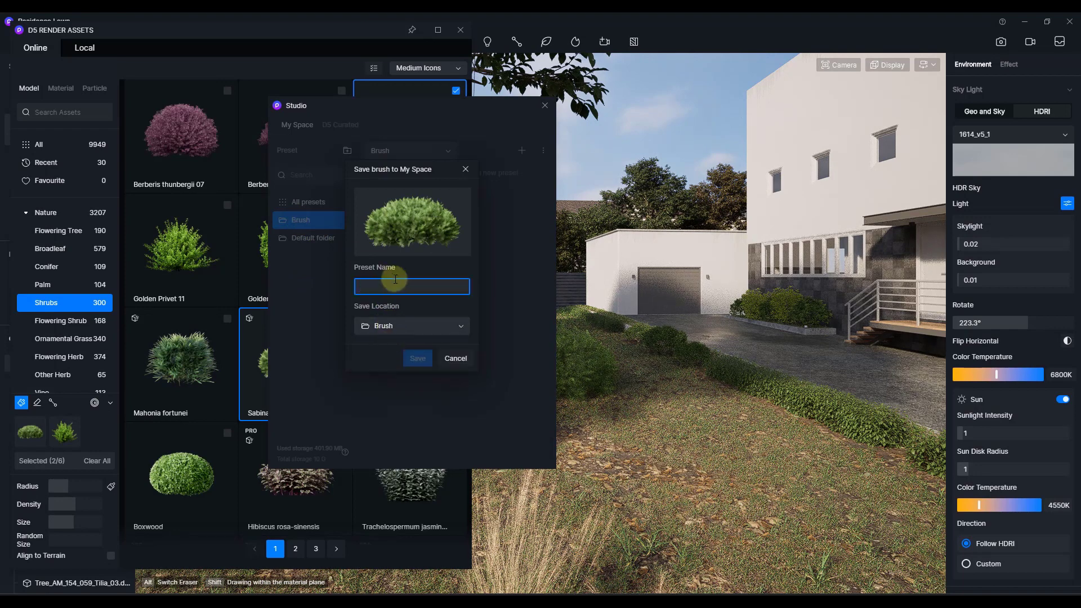
text(Shu)
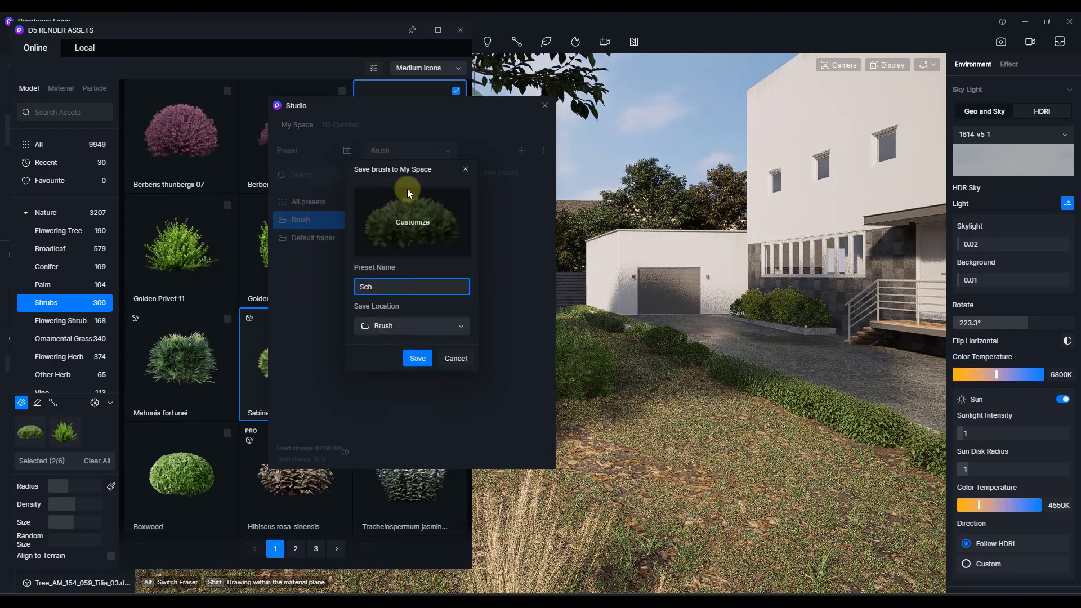
text(rubs)
click(418, 360)
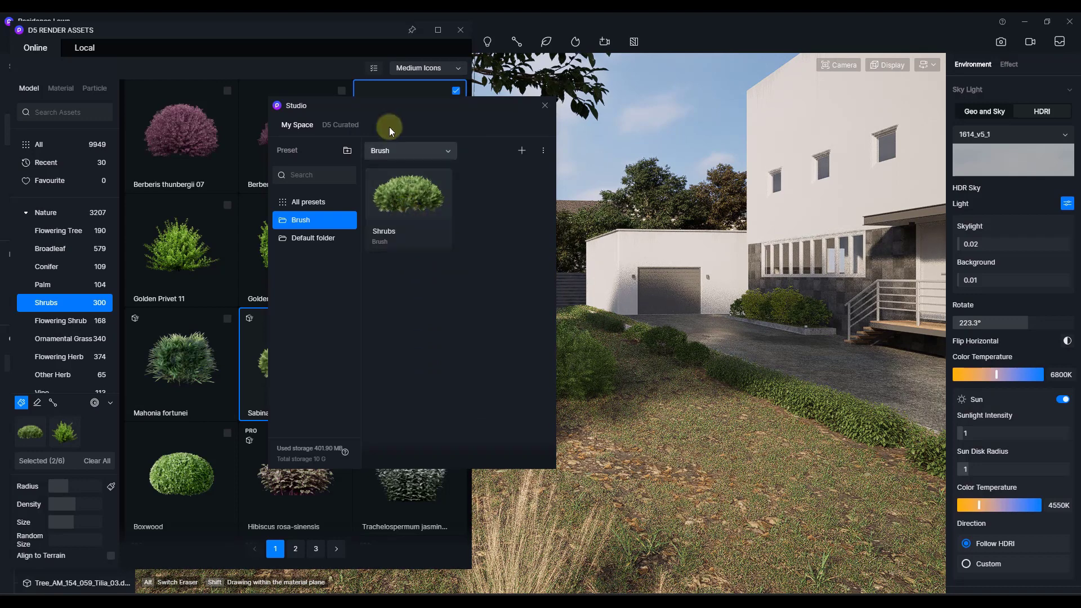
drag(417, 115, 417, 115)
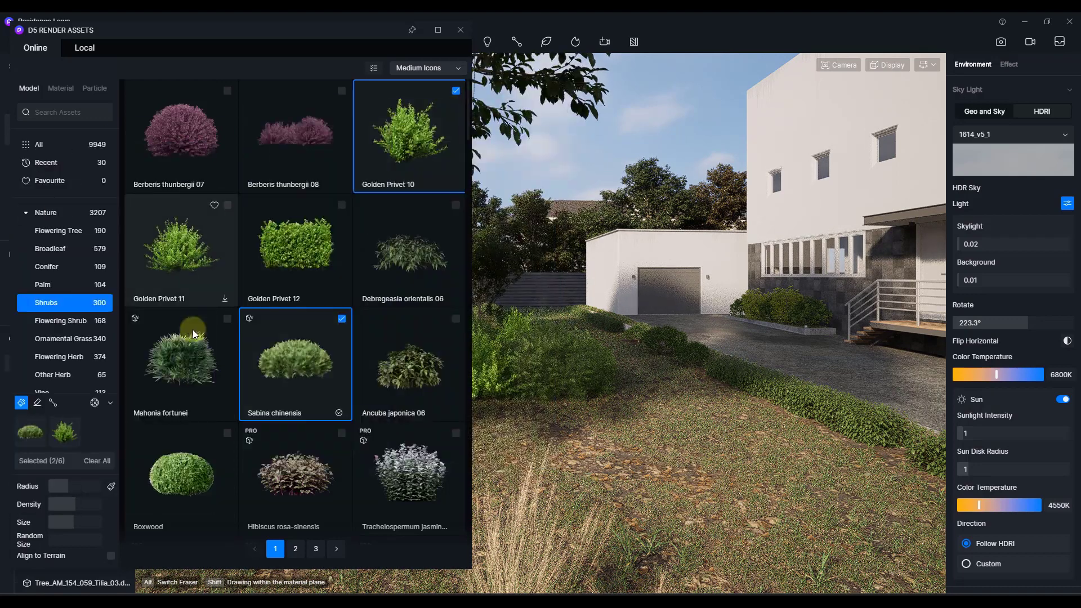
Step: From the Ornamental Grass category, choose Grass01, Grass02, Grass04 and Grass09 Cluster plus Amaranthus viridis as the brush models
click(71, 338)
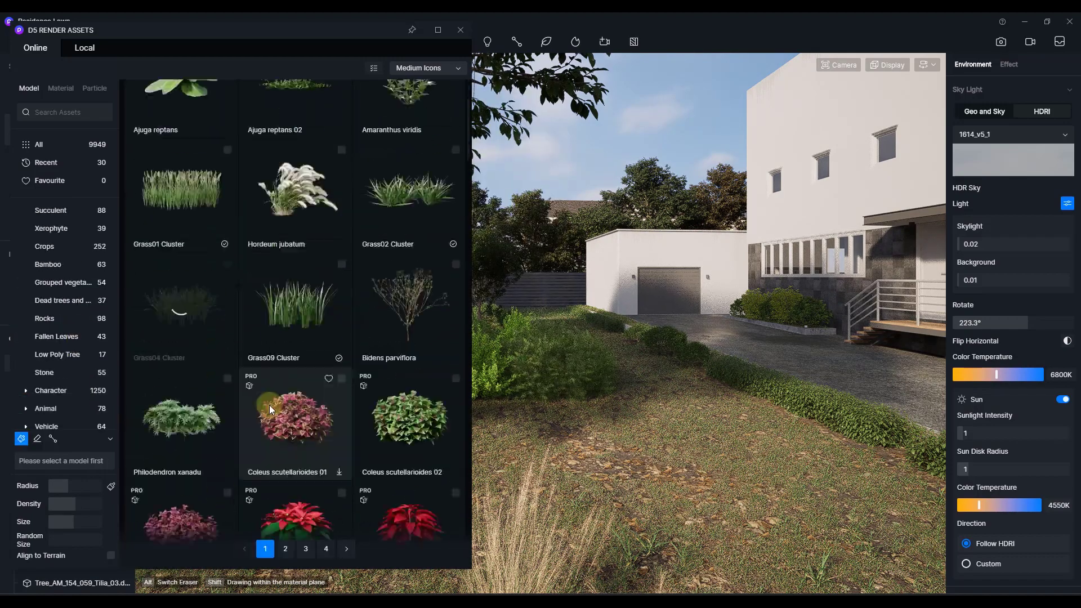
click(227, 318)
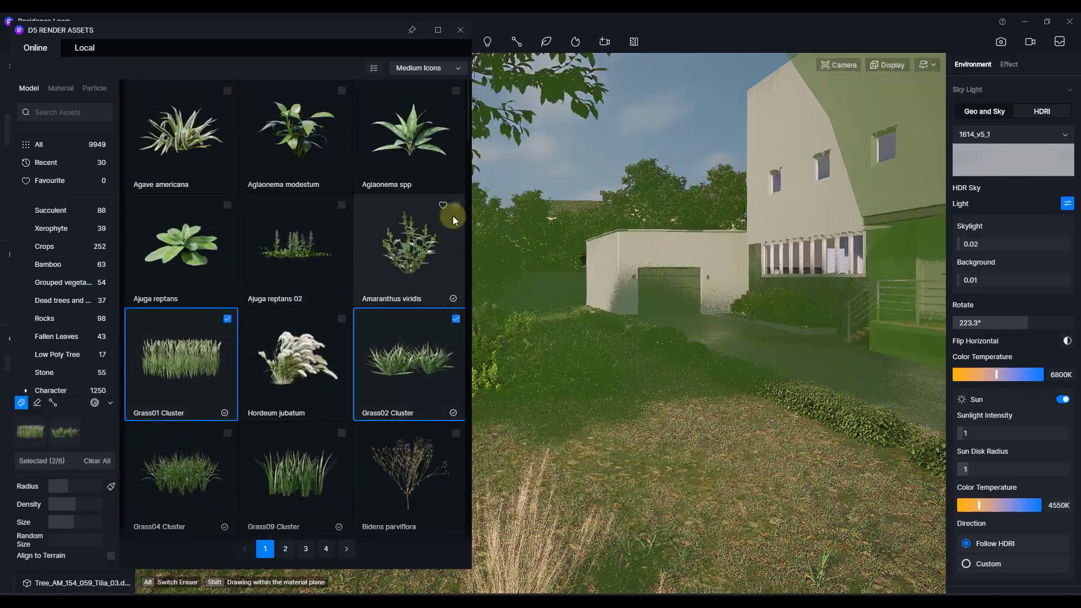
click(455, 206)
click(342, 433)
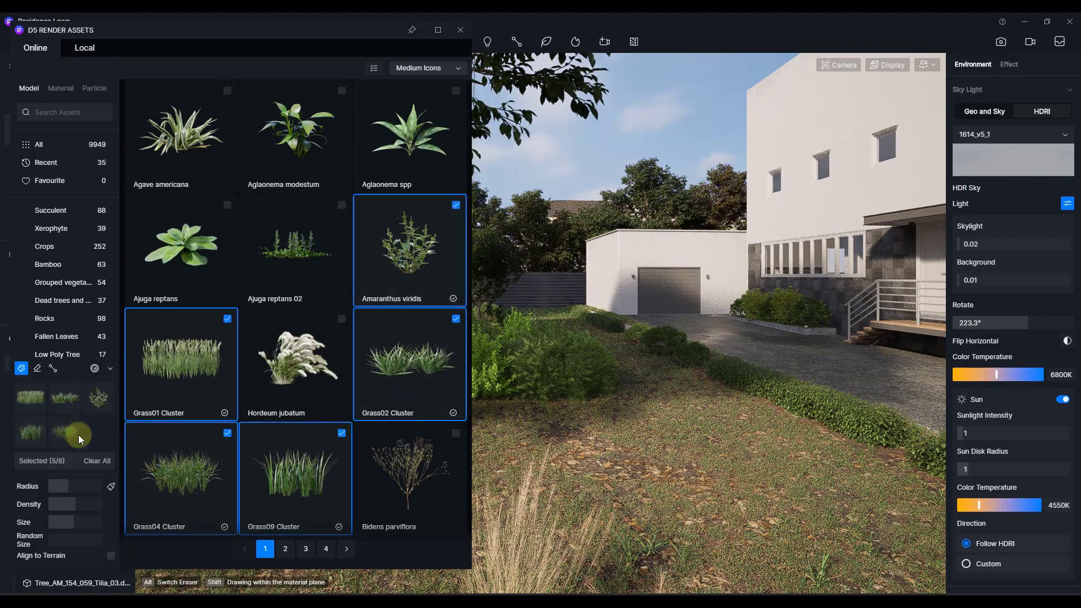
Step: Paint the grass mix with a smaller brush radius over the planting bed beside the white building, next to the road
mouse_move(656, 369)
right_down()
mouse_move(403, 386)
mouse_move(943, 397)
right_up()
right_drag(557, 362, 994, 350)
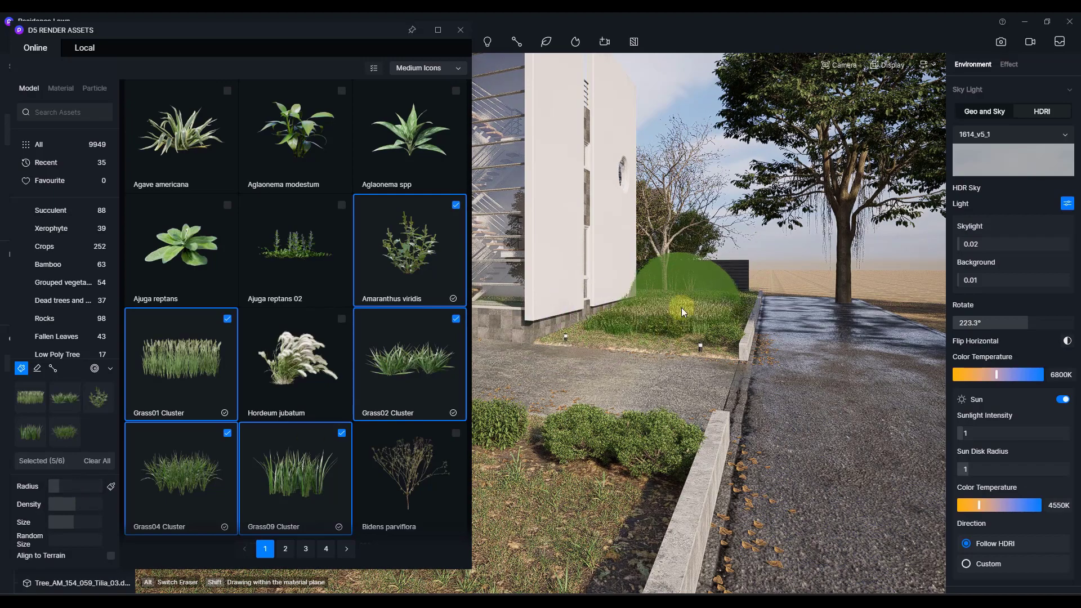
key(w)
key(d)
right_drag(719, 322, 435, 339)
key(s)
key(d)
right_drag(773, 289, 547, 292)
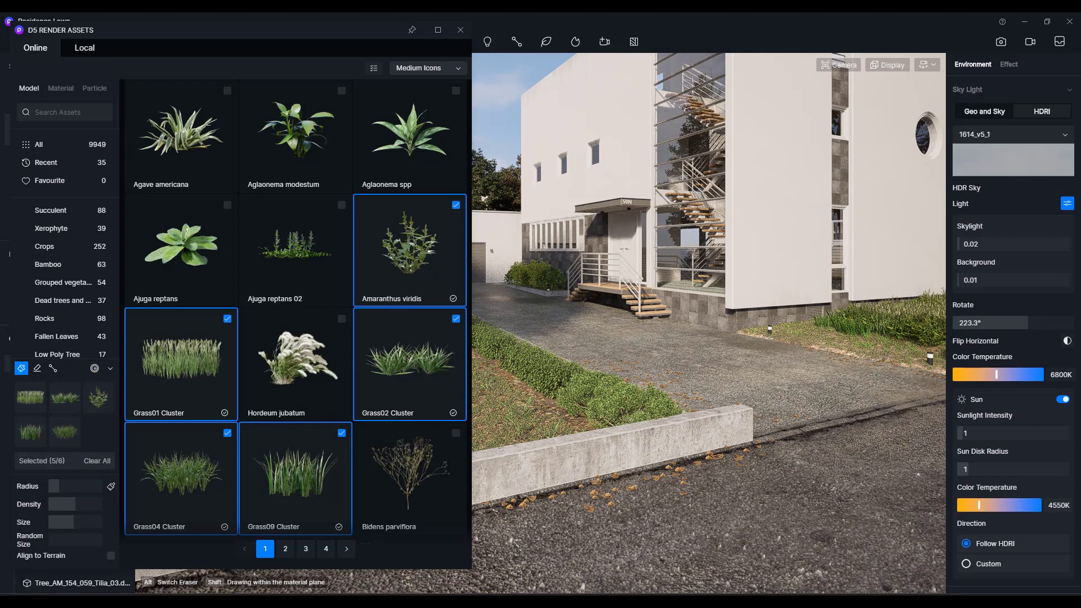
Step: Save the grass mix to My Space as a brush preset named Grass 1 in the Brush folder
mouse_move(374, 172)
mouse_down()
mouse_move(520, 106)
mouse_move(469, 103)
mouse_up()
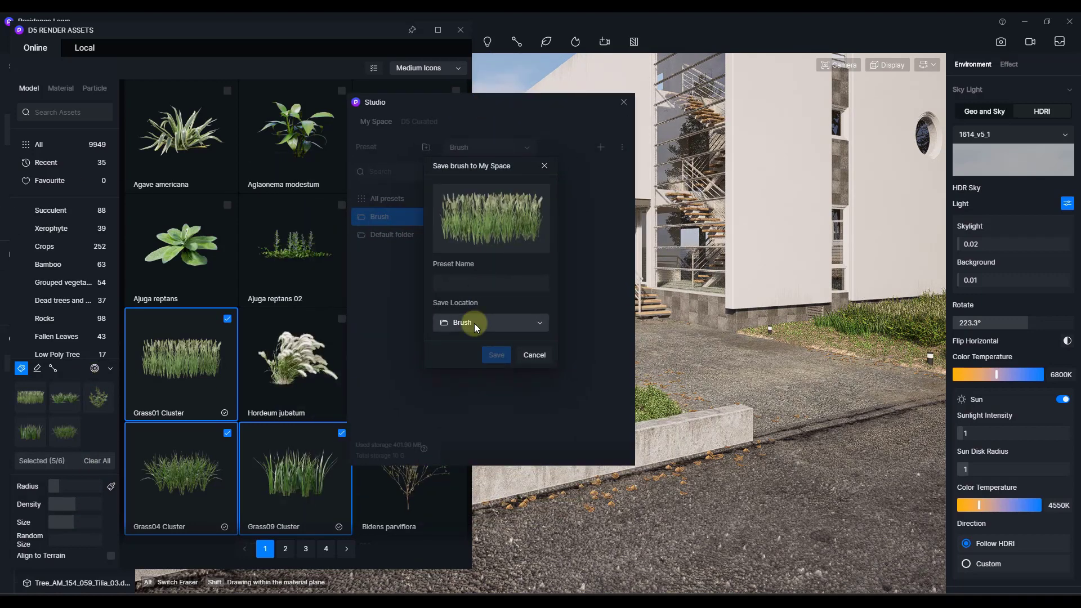
click(461, 284)
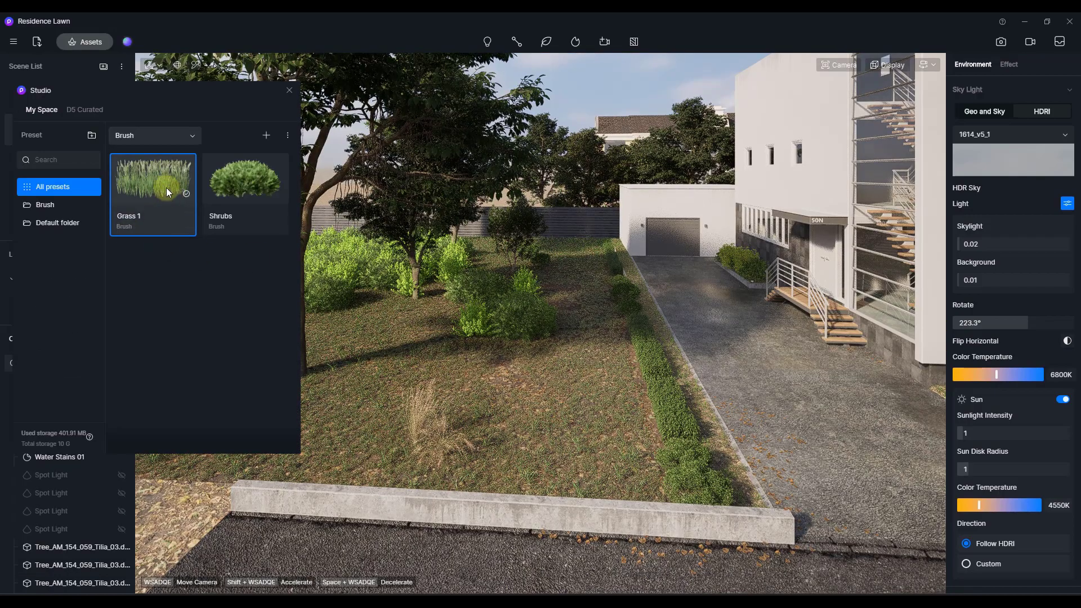
Step: Apply the Grass 1 preset from Studio and paint grass across the middle of the large lawn beside the driveway
click(167, 188)
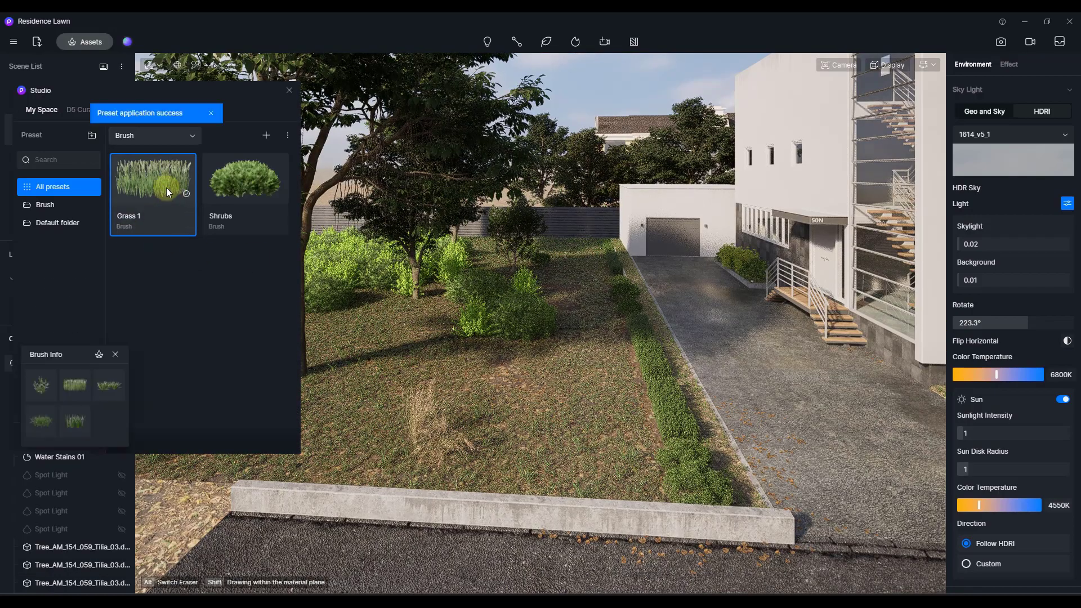
mouse_move(390, 362)
mouse_down()
mouse_move(505, 387)
mouse_move(428, 417)
mouse_move(524, 396)
mouse_move(570, 331)
mouse_up()
mouse_move(571, 252)
mouse_down()
mouse_move(550, 347)
mouse_move(440, 348)
mouse_up()
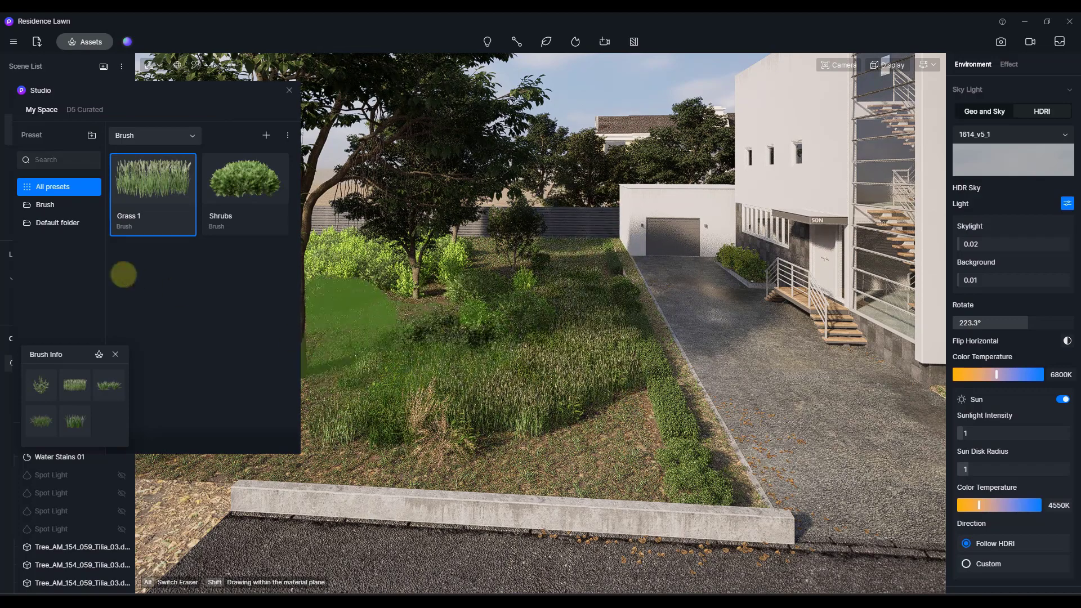
Step: Draw a two-point character path along the asphalt road using the three chosen walking women, and close the asset library
click(154, 133)
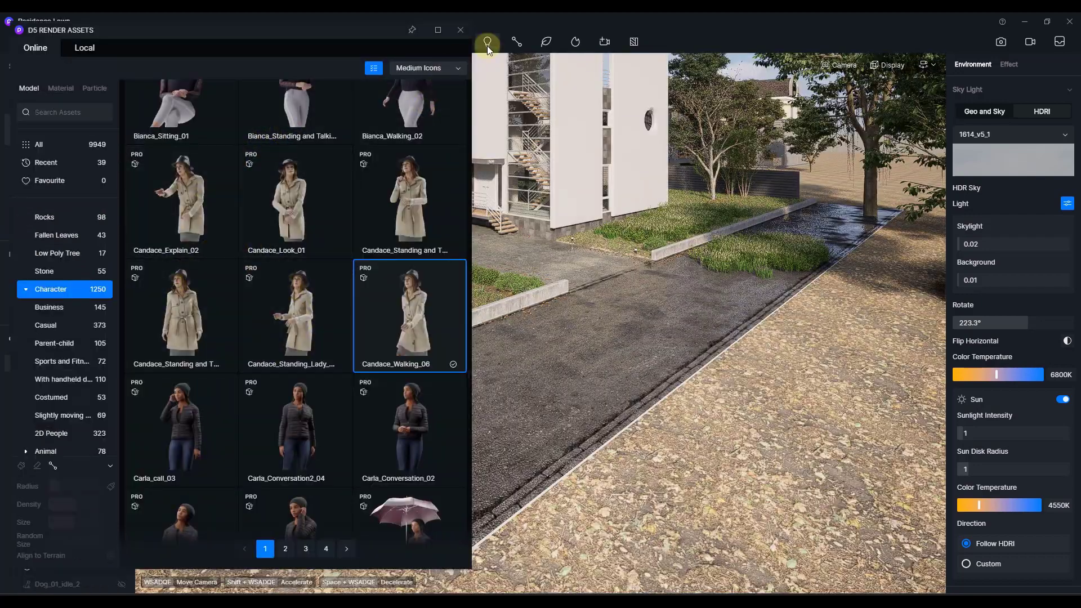
click(515, 44)
click(515, 66)
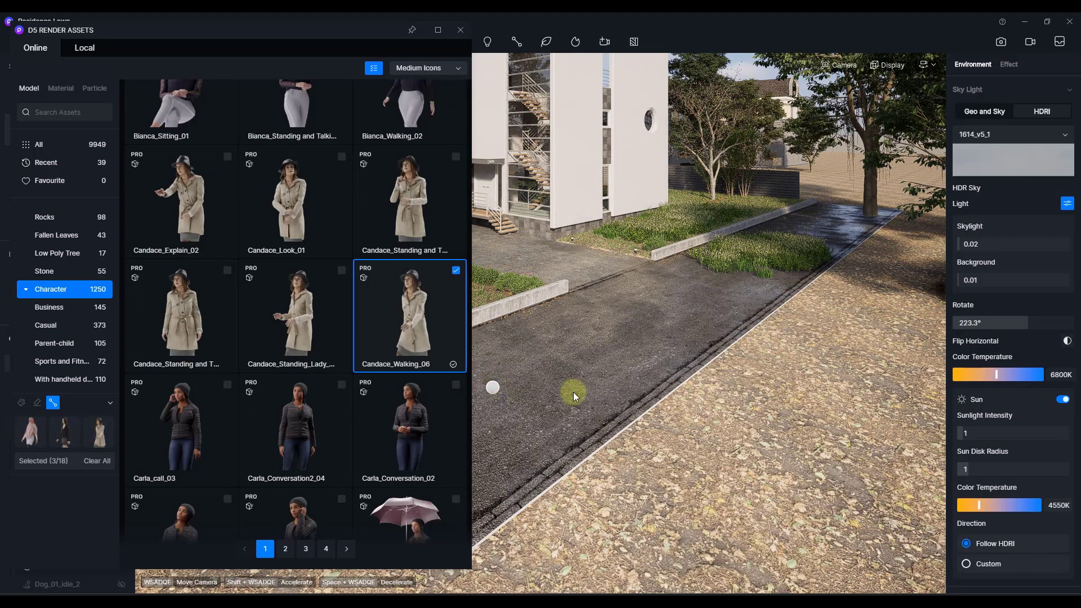
right_drag(642, 358, 502, 397)
right_drag(687, 343, 868, 279)
click(549, 385)
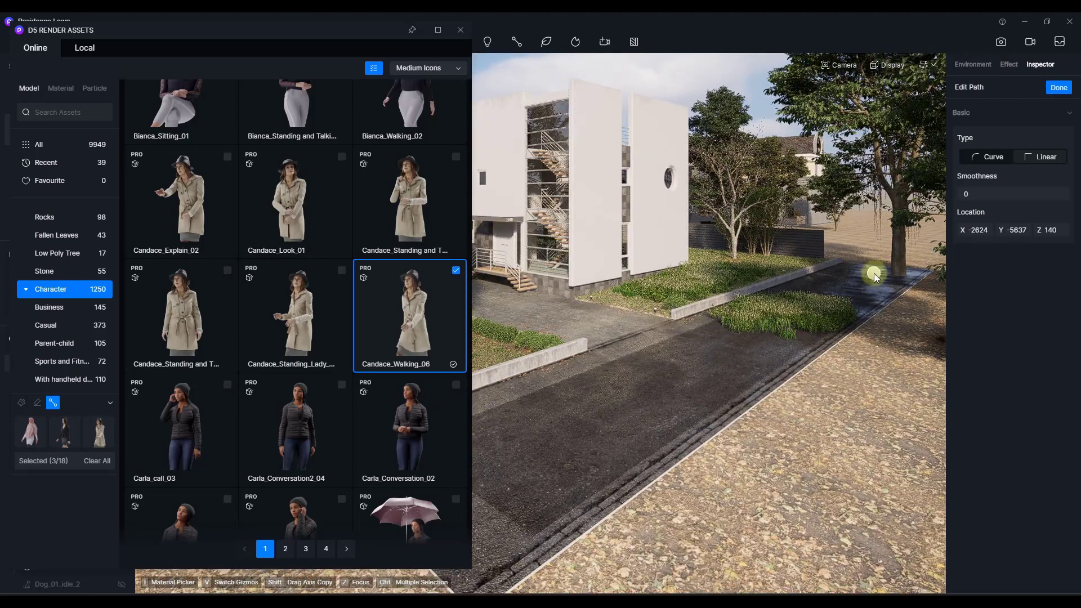
click(876, 270)
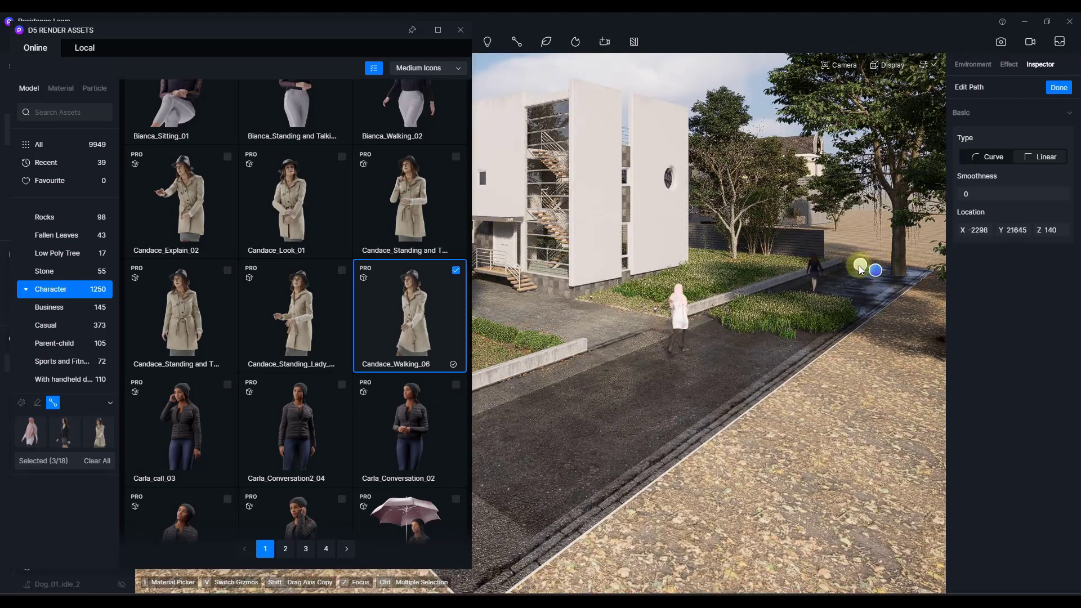
right_drag(647, 333, 529, 174)
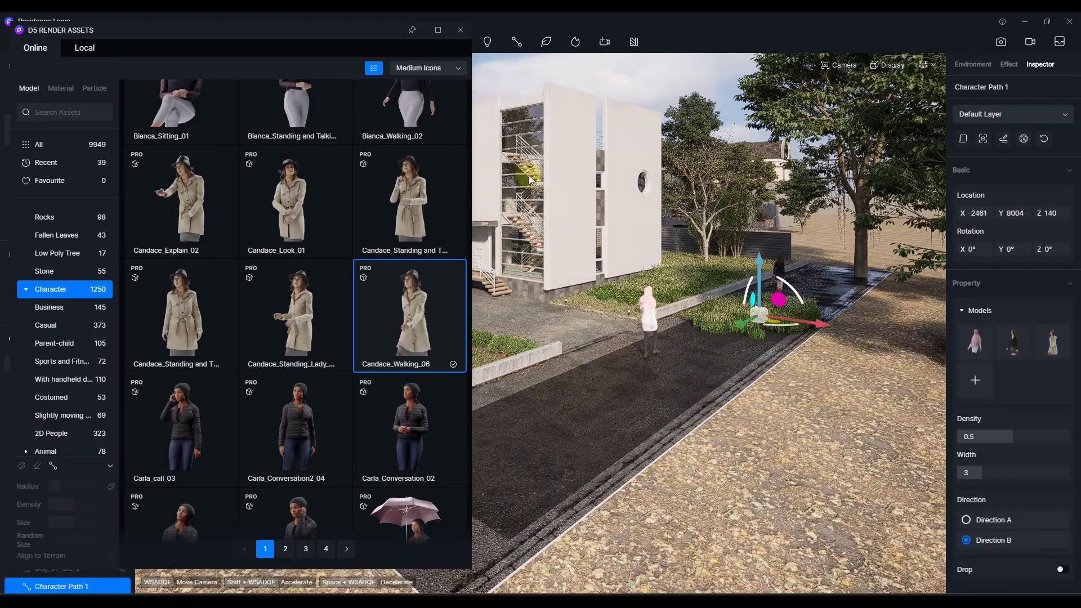
click(461, 29)
Step: Set the character path's density to 0.88 and its width to 3.52
right_drag(670, 281, 805, 327)
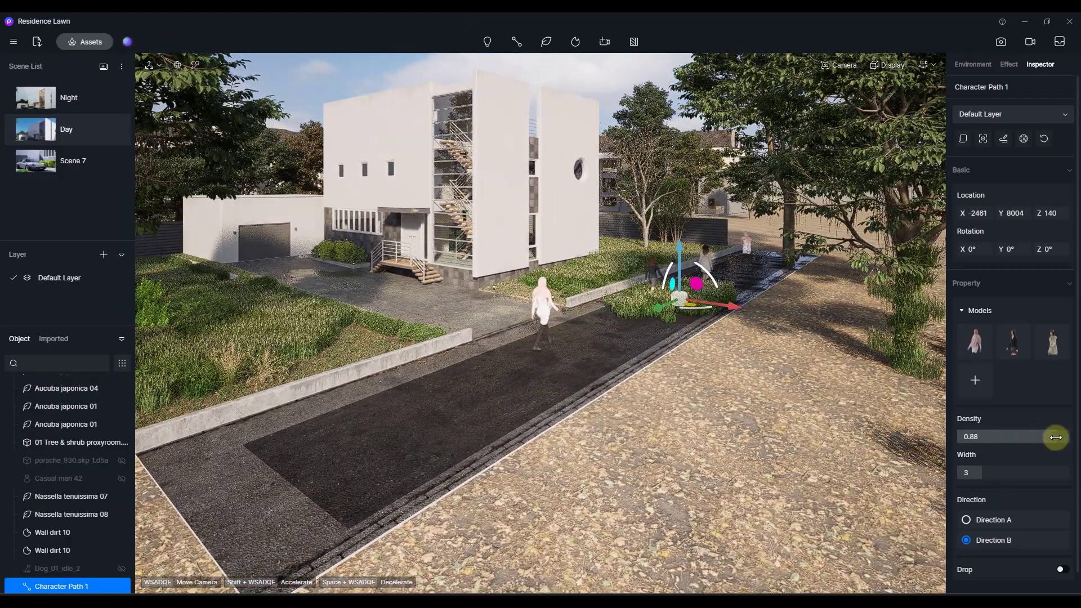
drag(986, 466, 996, 470)
scroll(1008, 444, down, 1)
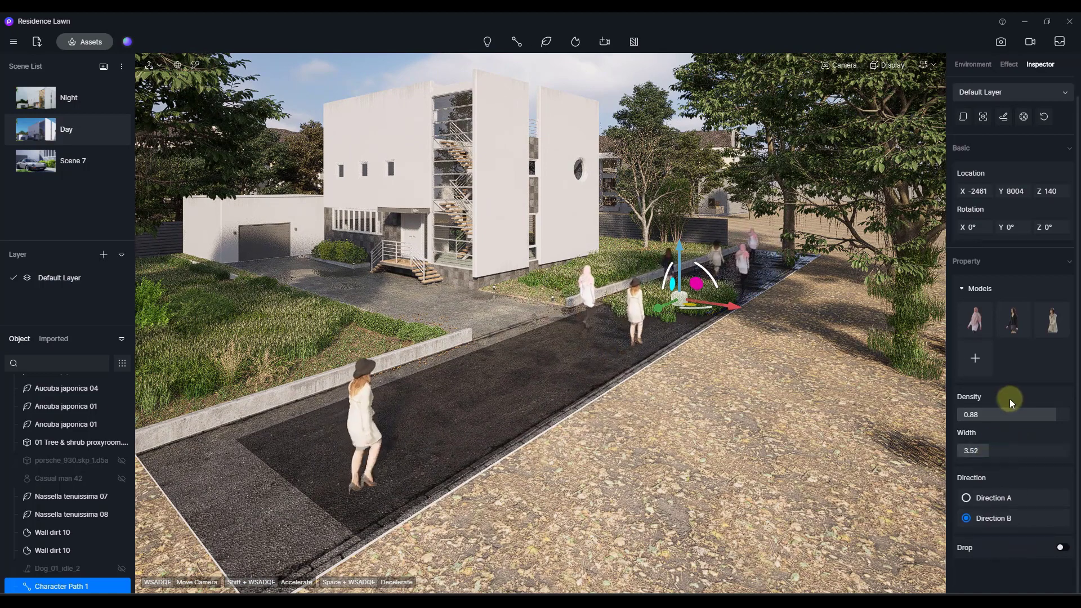
scroll(1009, 398, up, 1)
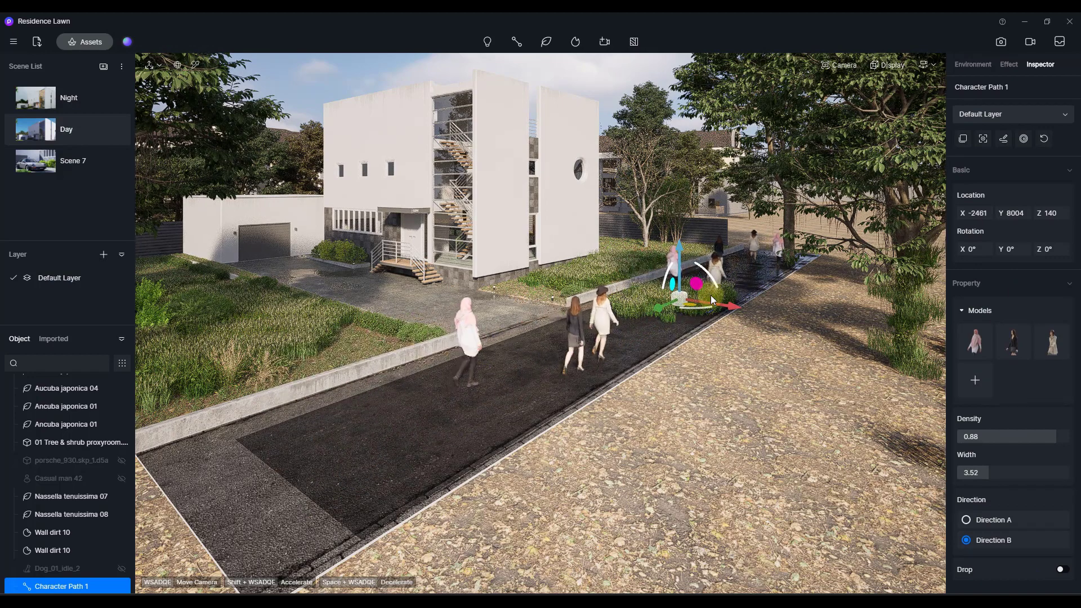
click(1004, 140)
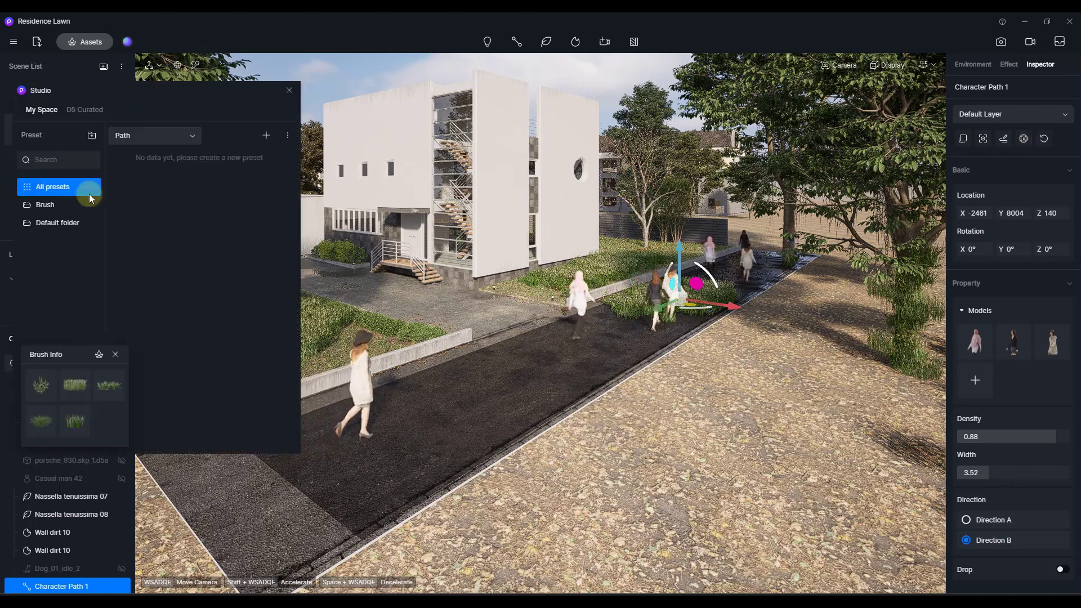
click(92, 136)
click(141, 308)
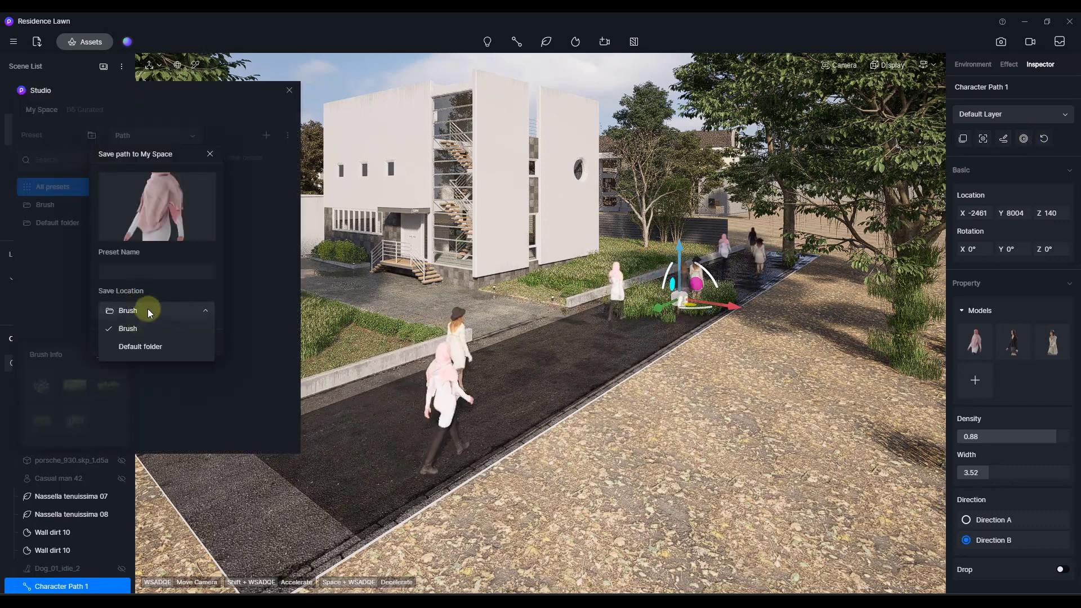
click(262, 286)
click(202, 339)
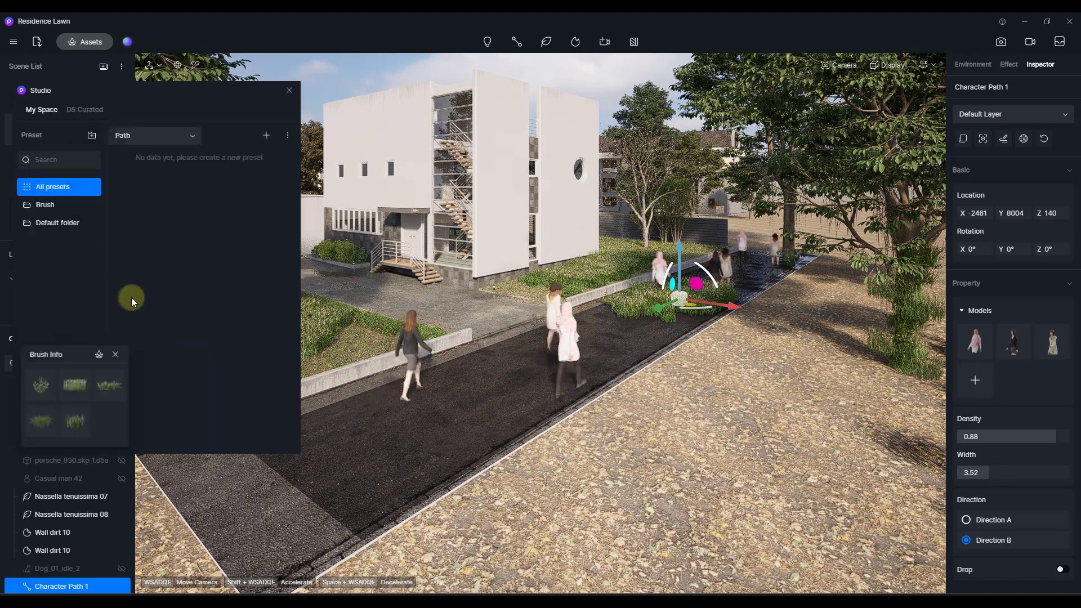
Step: Create a new preset folder in My Space and rename it Paths
click(91, 136)
click(90, 205)
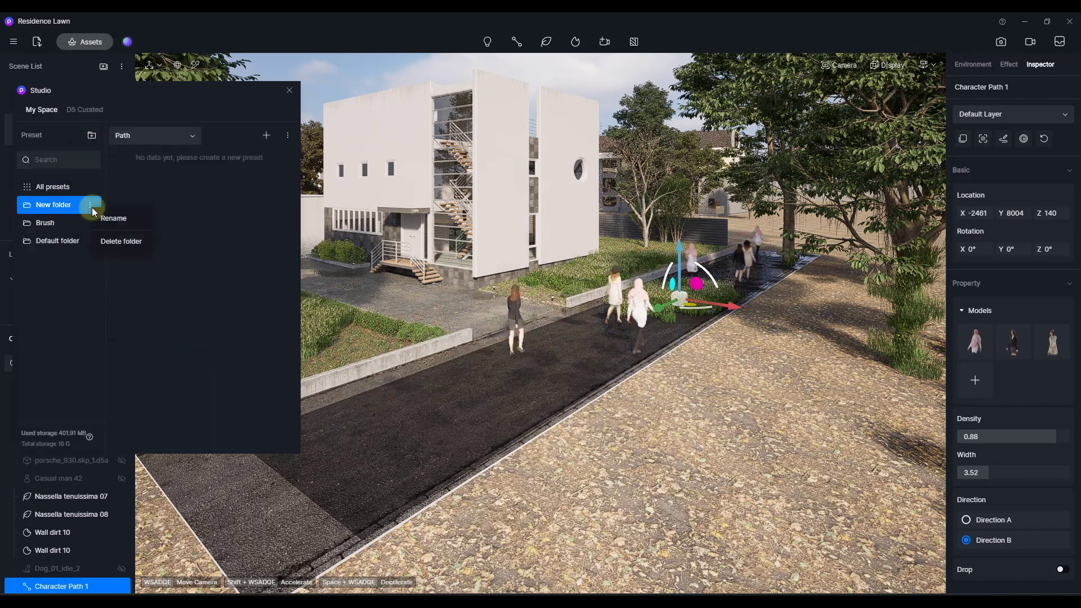
click(119, 214)
text(Paths)
key(Return)
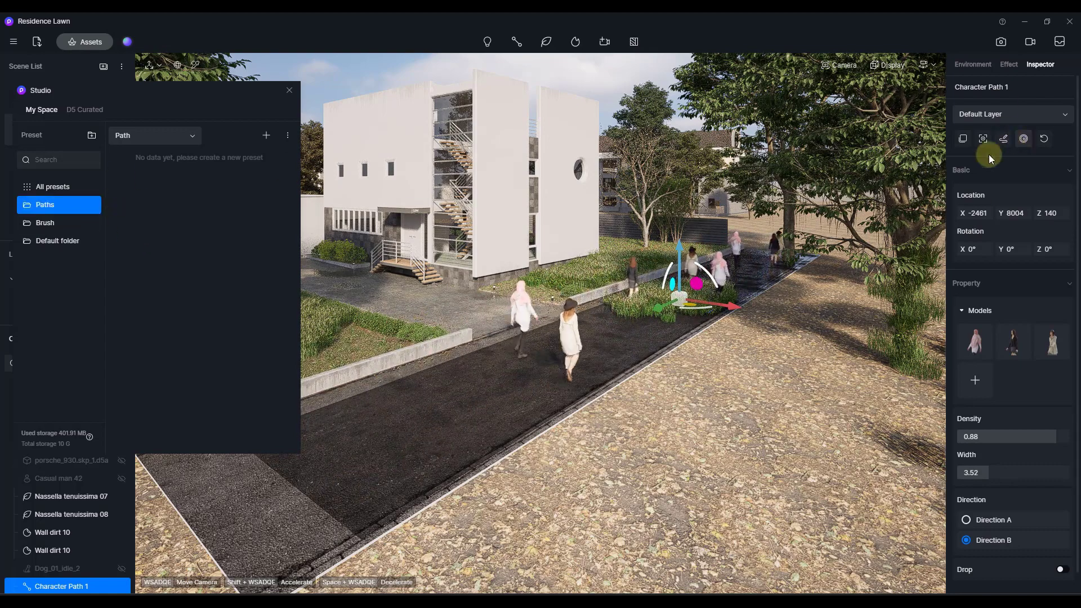
Step: Save the character path to My Space as a preset named Characters Walking in the Paths folder
click(128, 311)
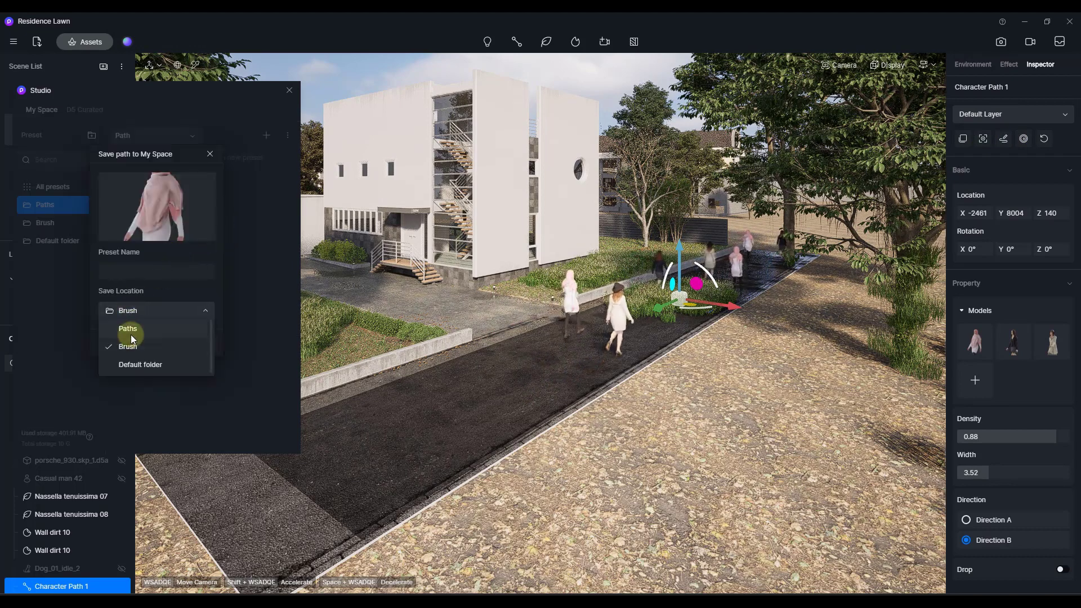
click(131, 332)
click(137, 272)
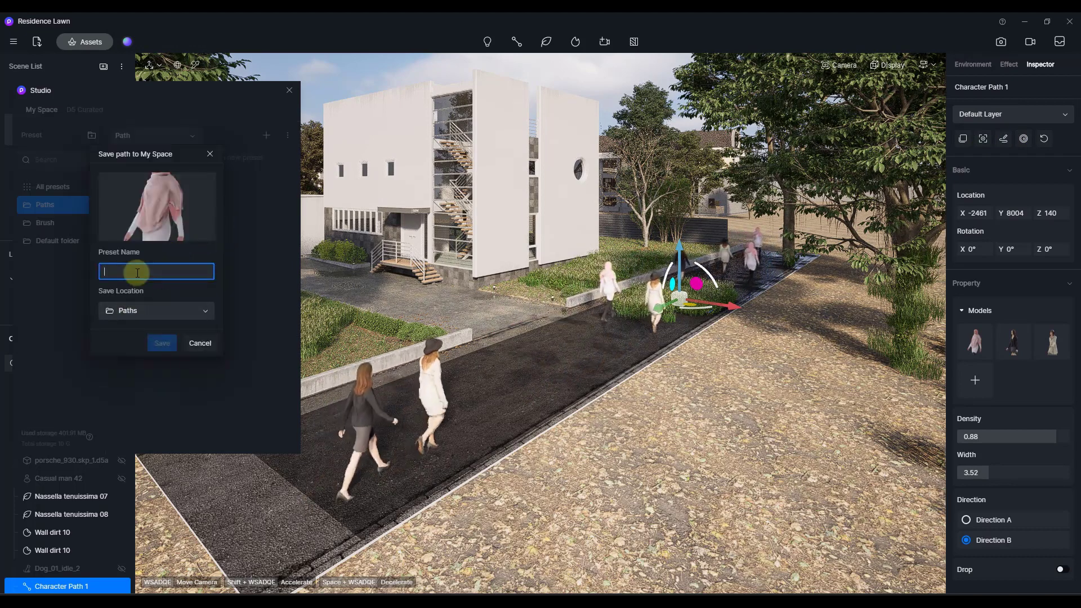
text(Characters W)
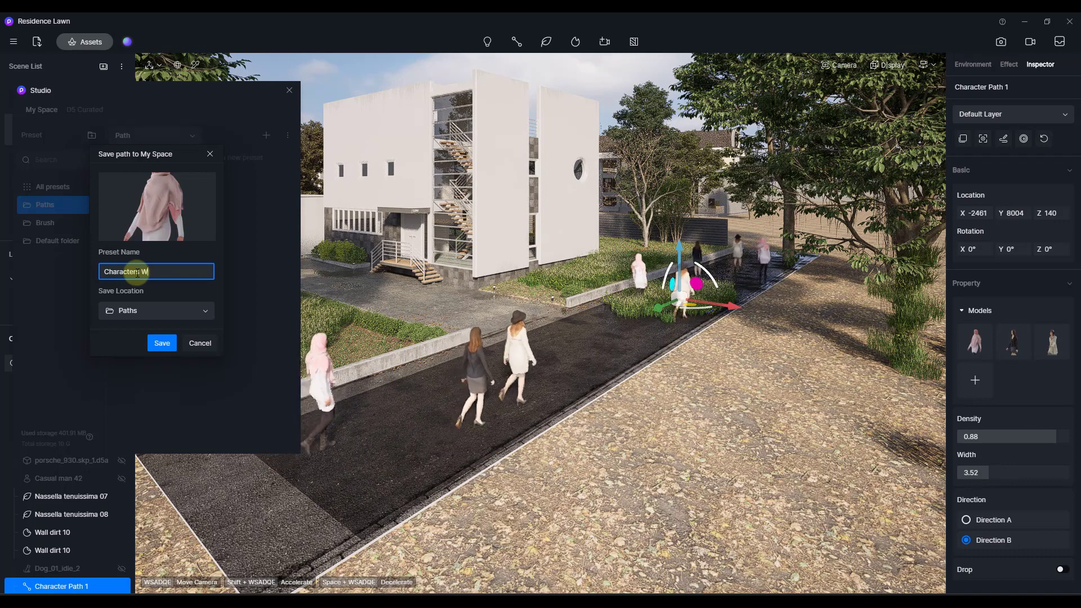
text(alking)
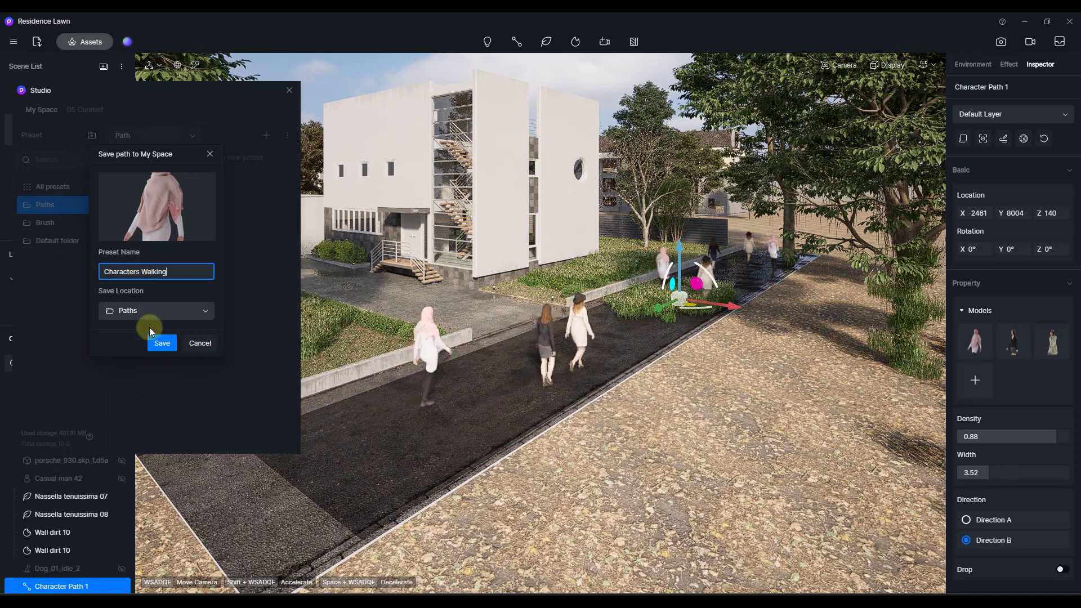
click(157, 342)
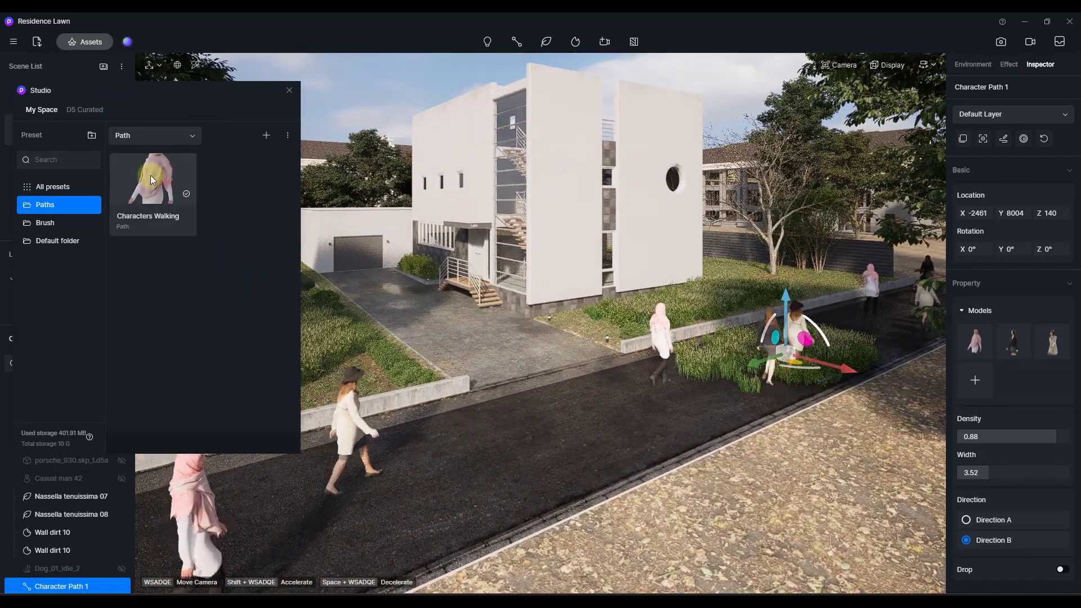
Step: Apply the Characters Walking preset and draw a new path down the driveway from the garage to the road
click(151, 175)
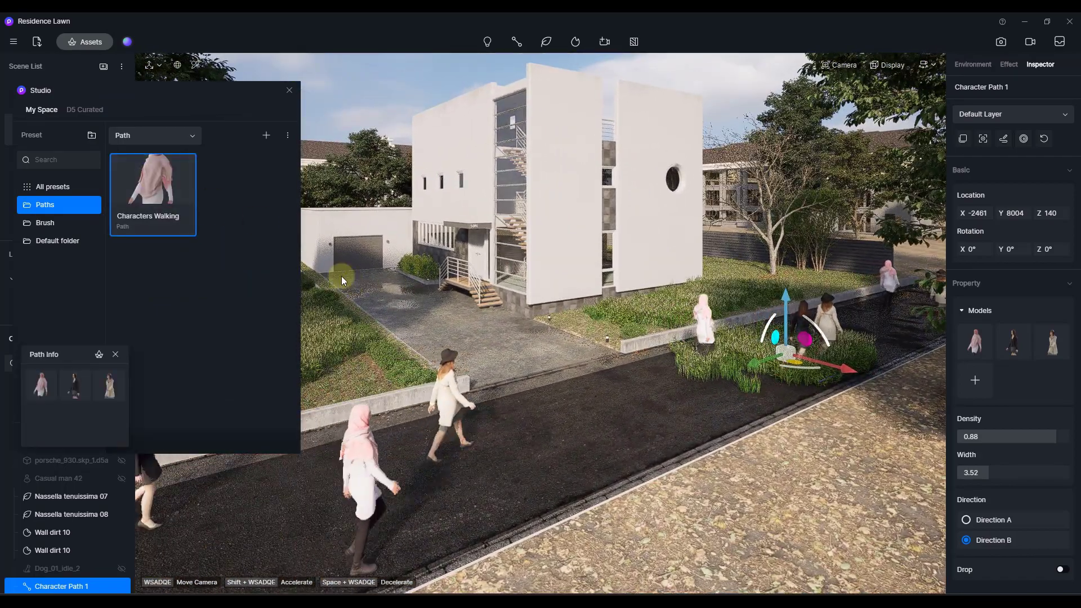
click(195, 211)
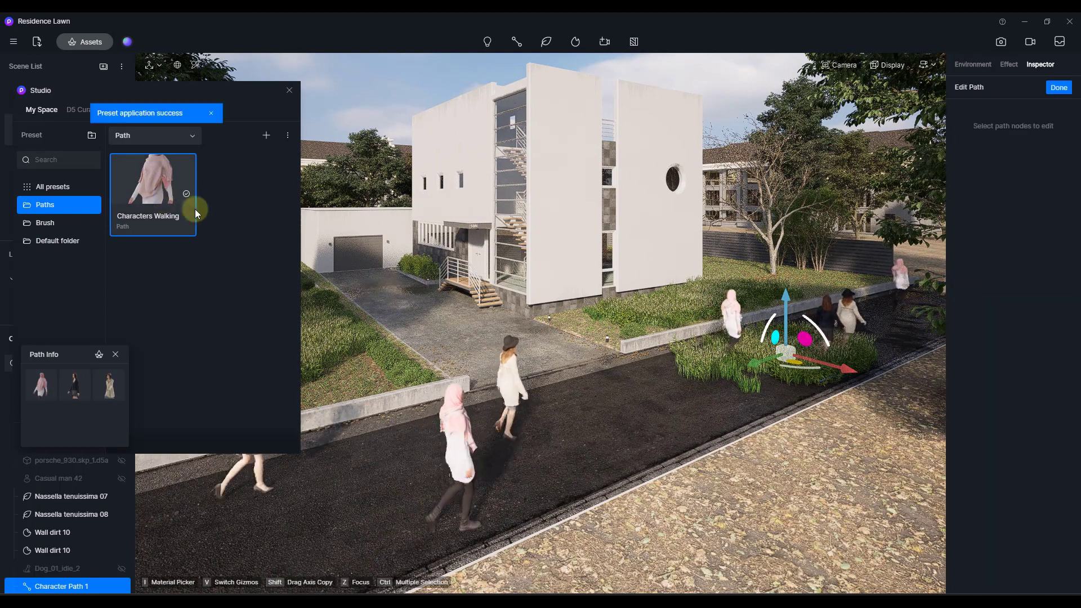
click(369, 276)
click(528, 372)
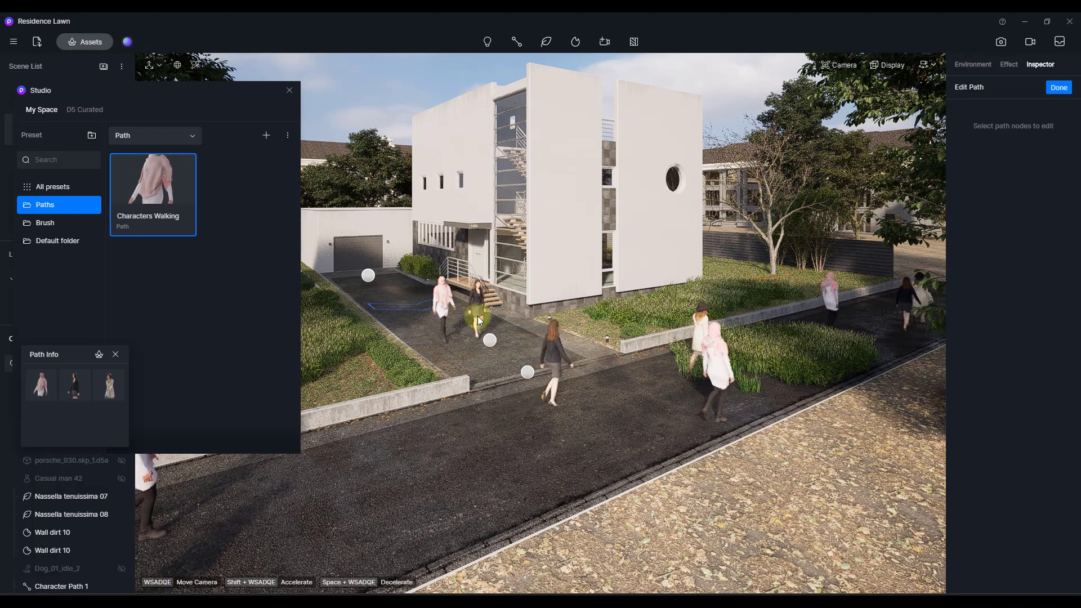
Step: List all path presets in Studio and apply Characters Walking again
click(45, 187)
click(173, 190)
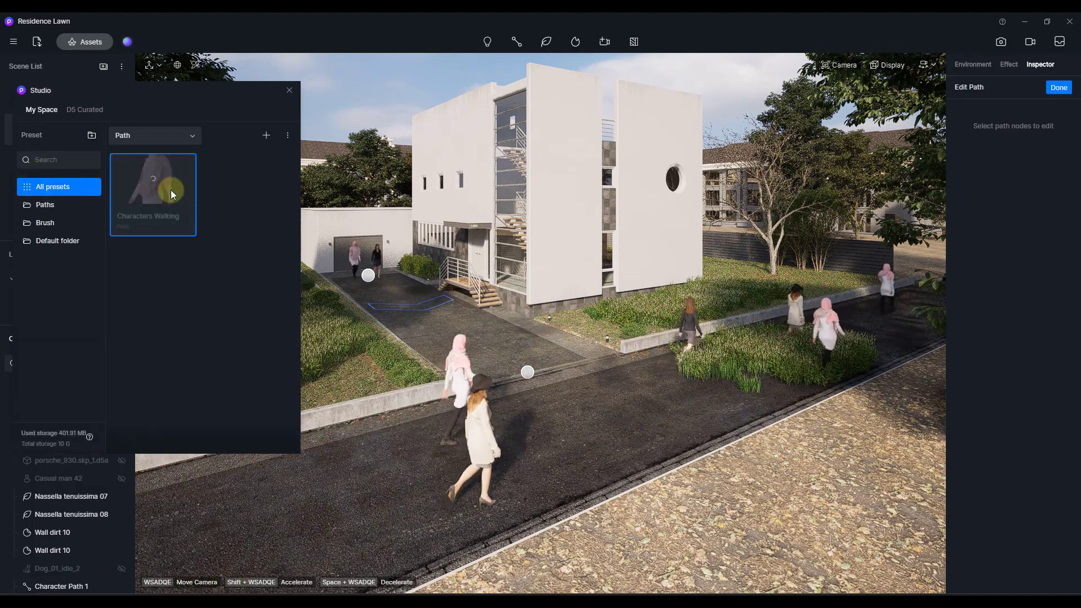